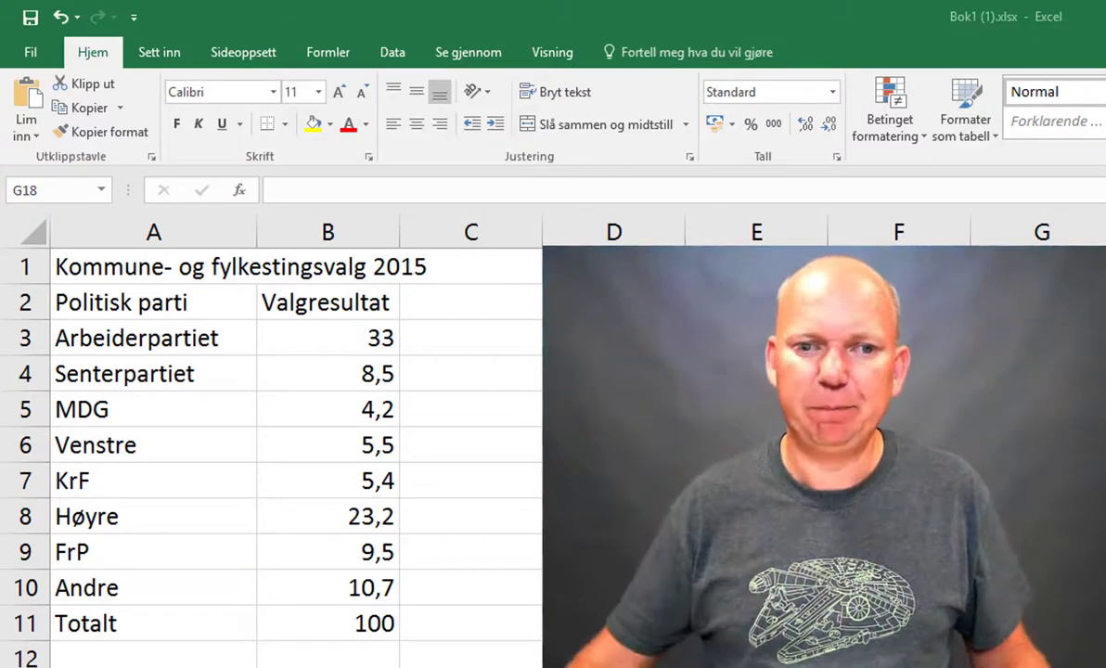
- Add blue gradient data bars to the result values B3:B11, including the total of 100
click(330, 347)
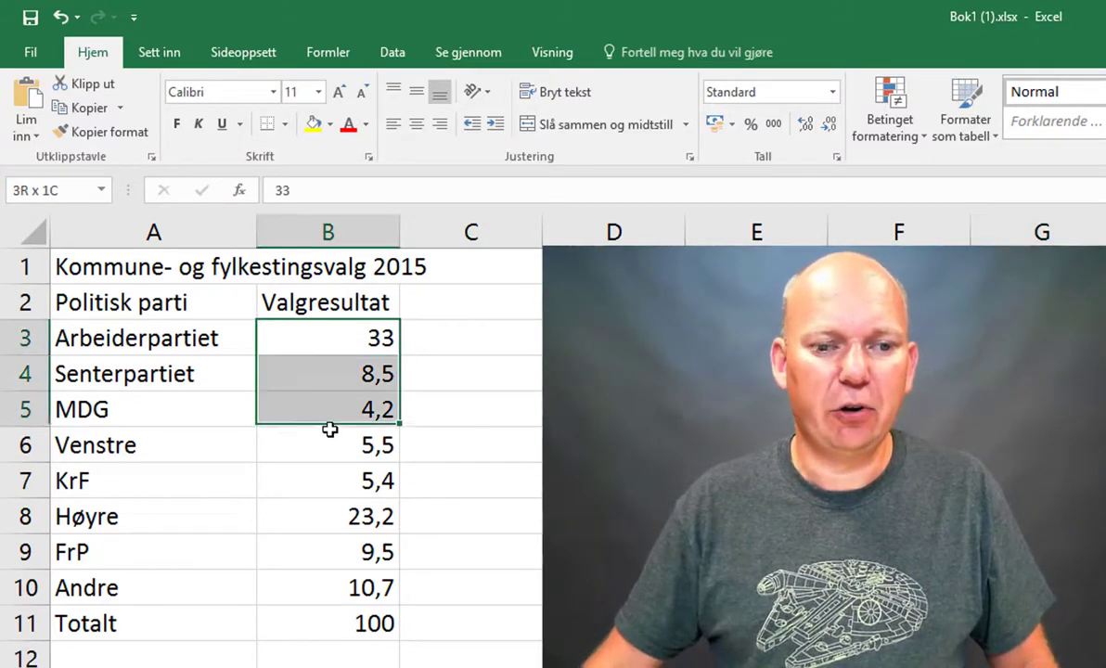
drag(329, 347, 345, 623)
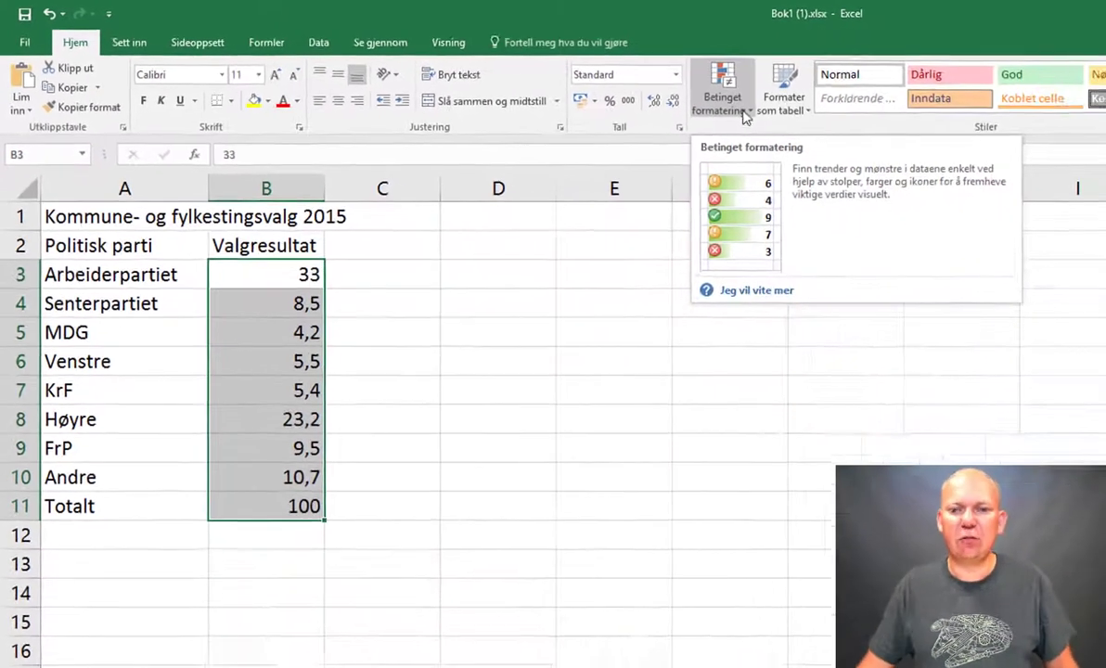
click(733, 108)
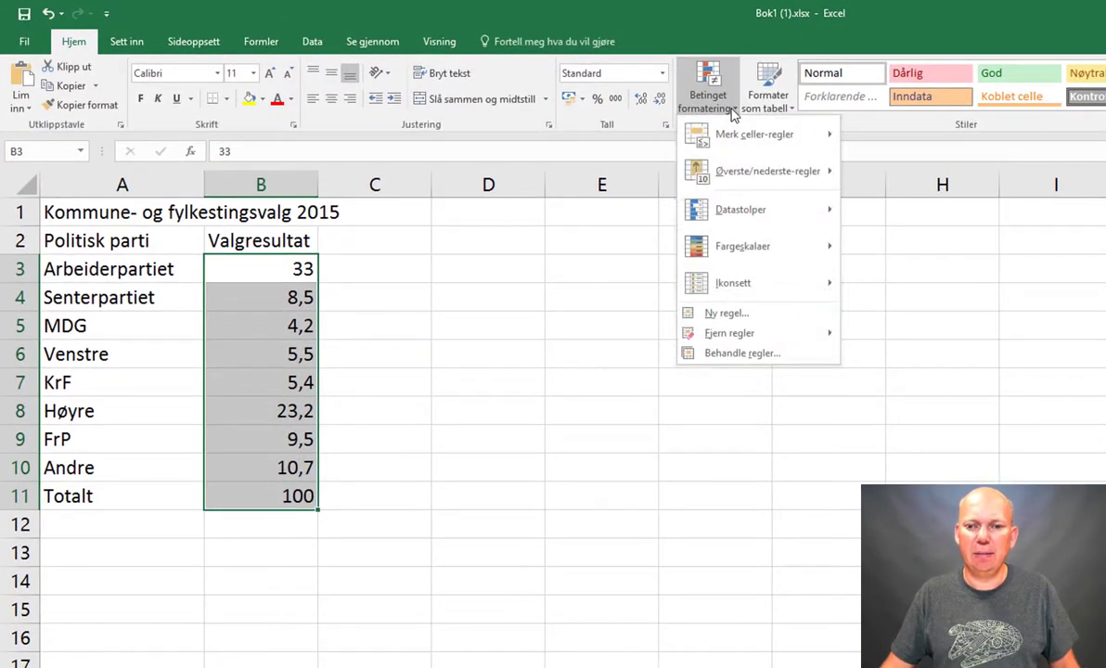
mouse_move(749, 213)
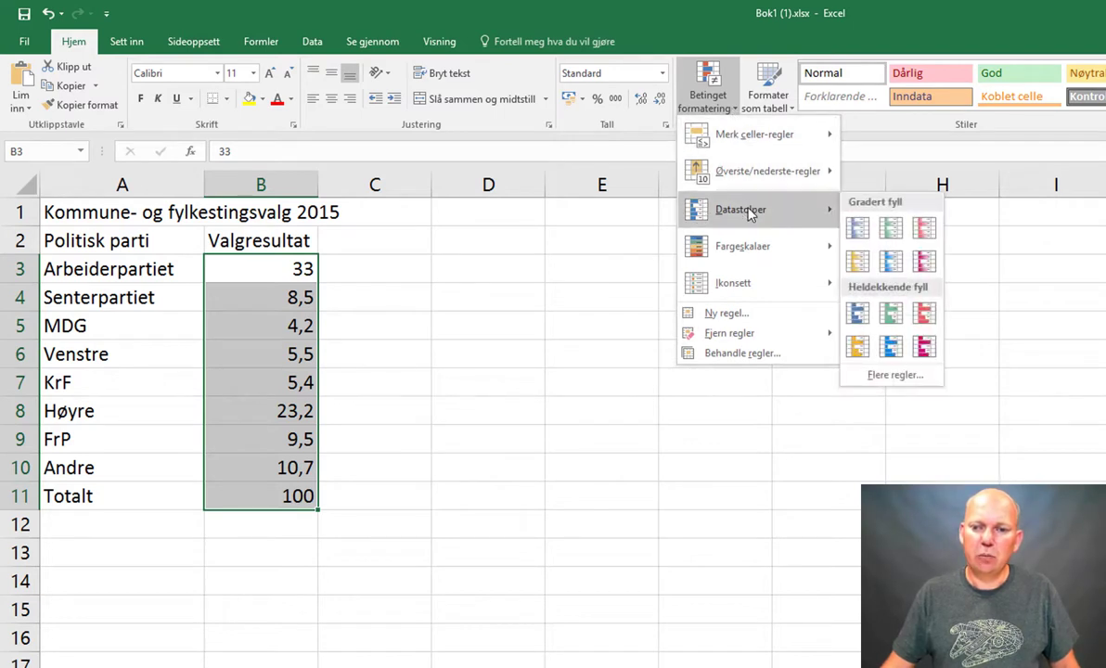
click(858, 228)
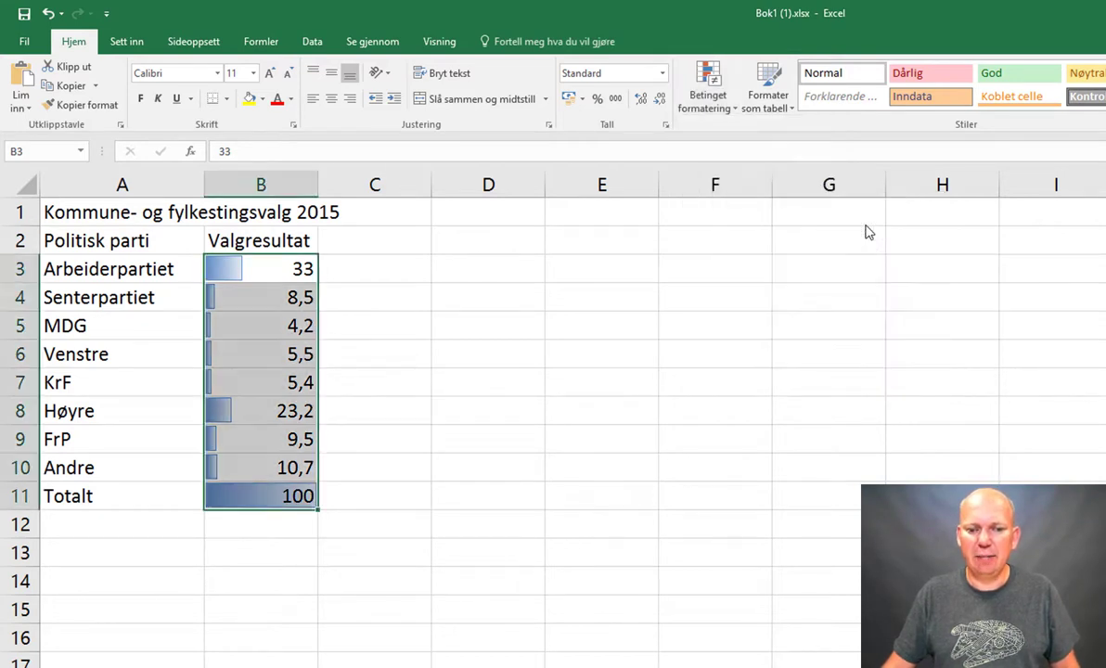
click(547, 461)
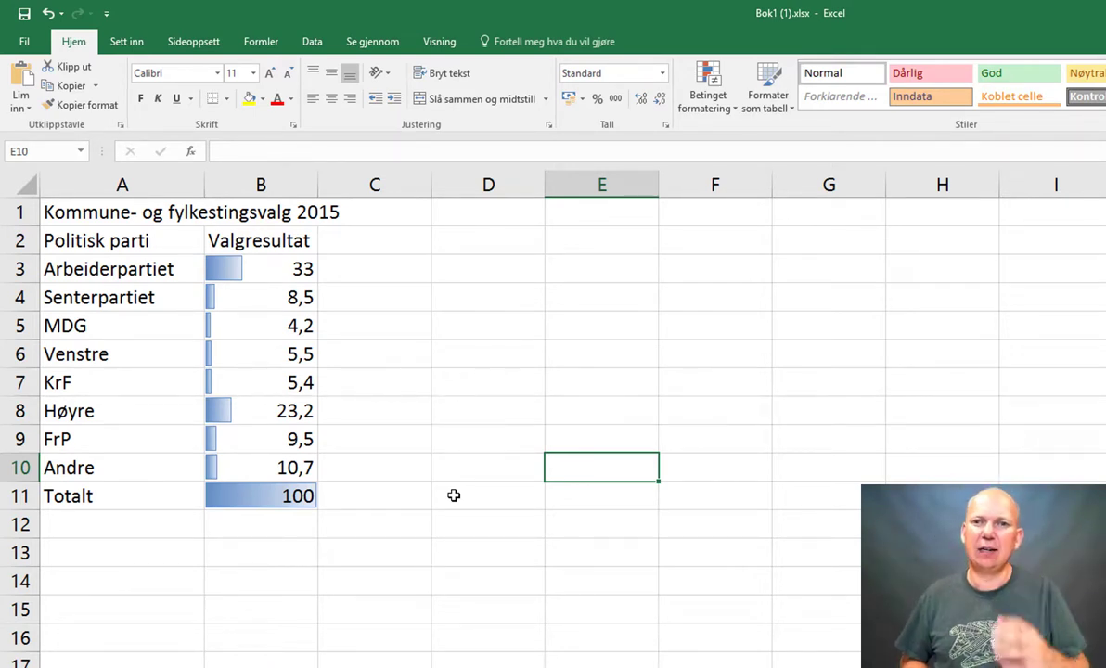
- Insert a 2D clustered column chart of the table A1:B11
click(506, 320)
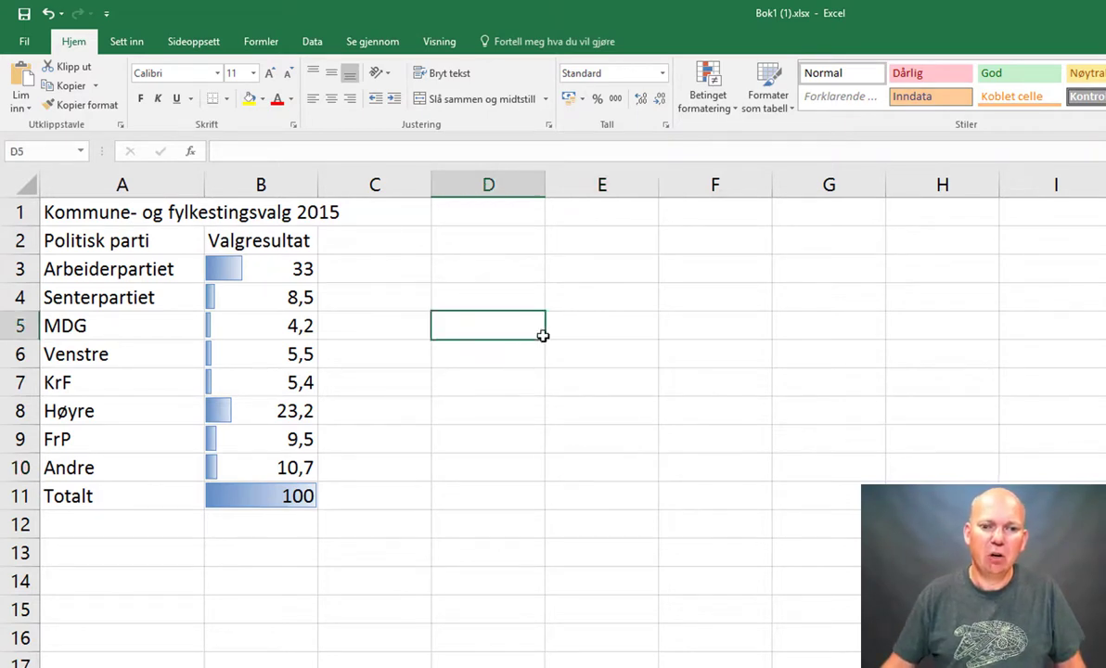
drag(89, 215, 270, 500)
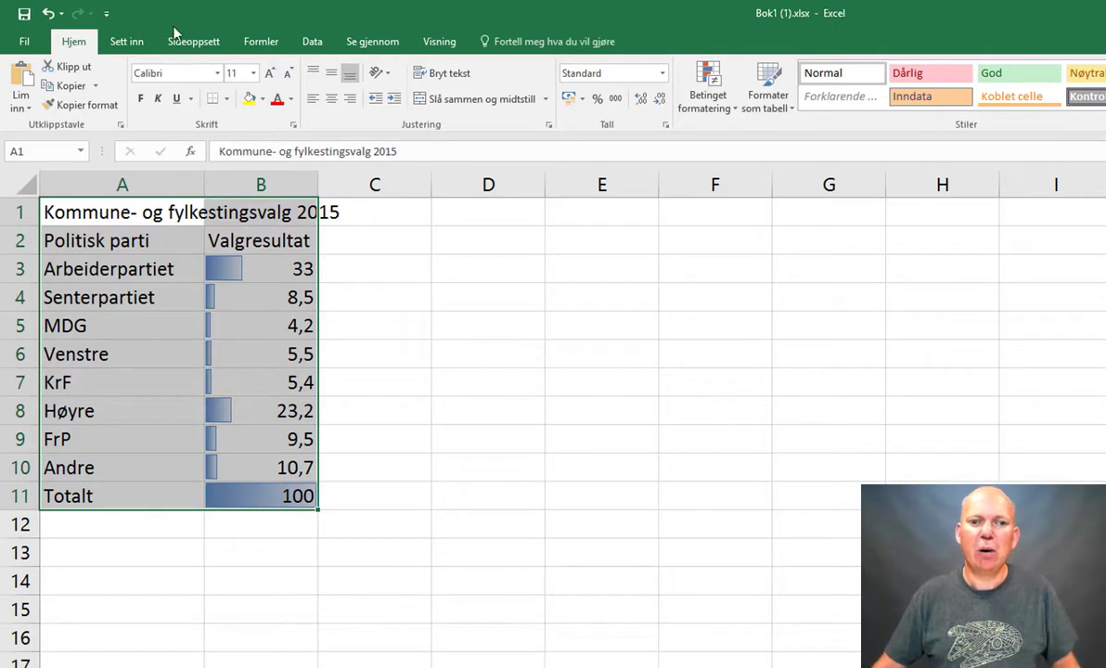
click(135, 44)
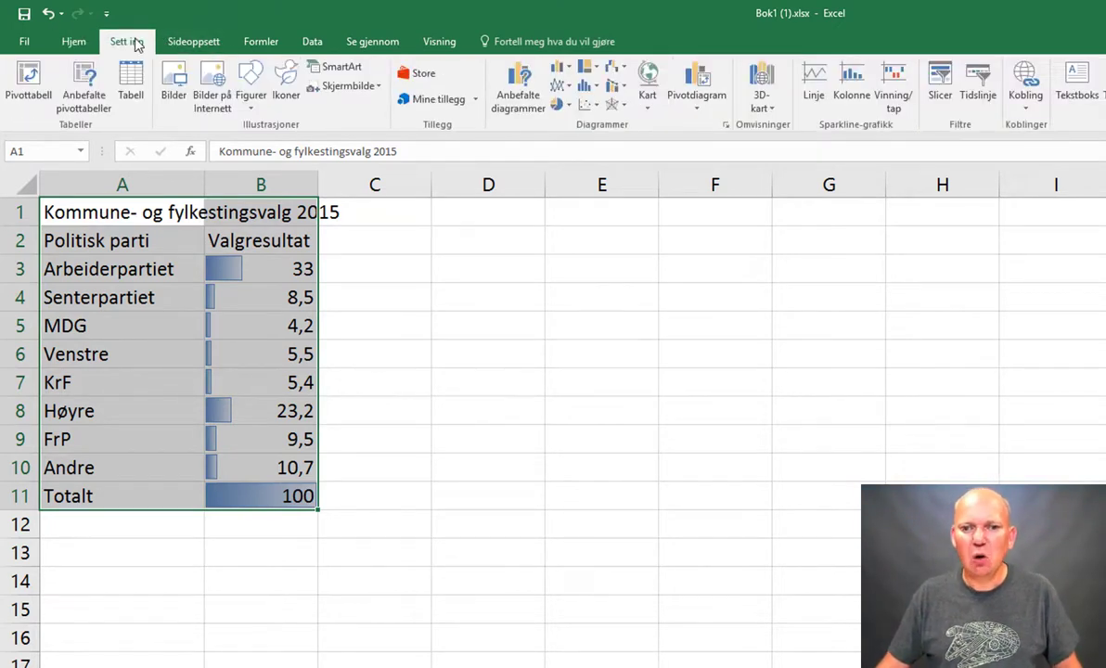
click(569, 72)
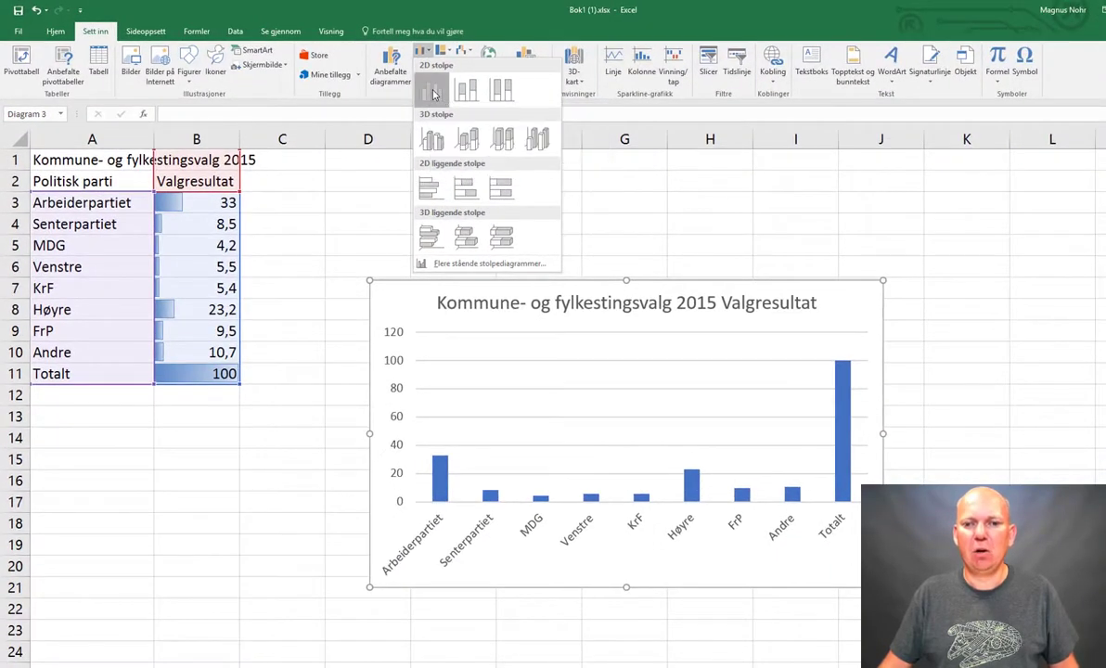
click(432, 93)
- Move the column chart up beside the table near D1 and shrink it to a compact size
click(495, 292)
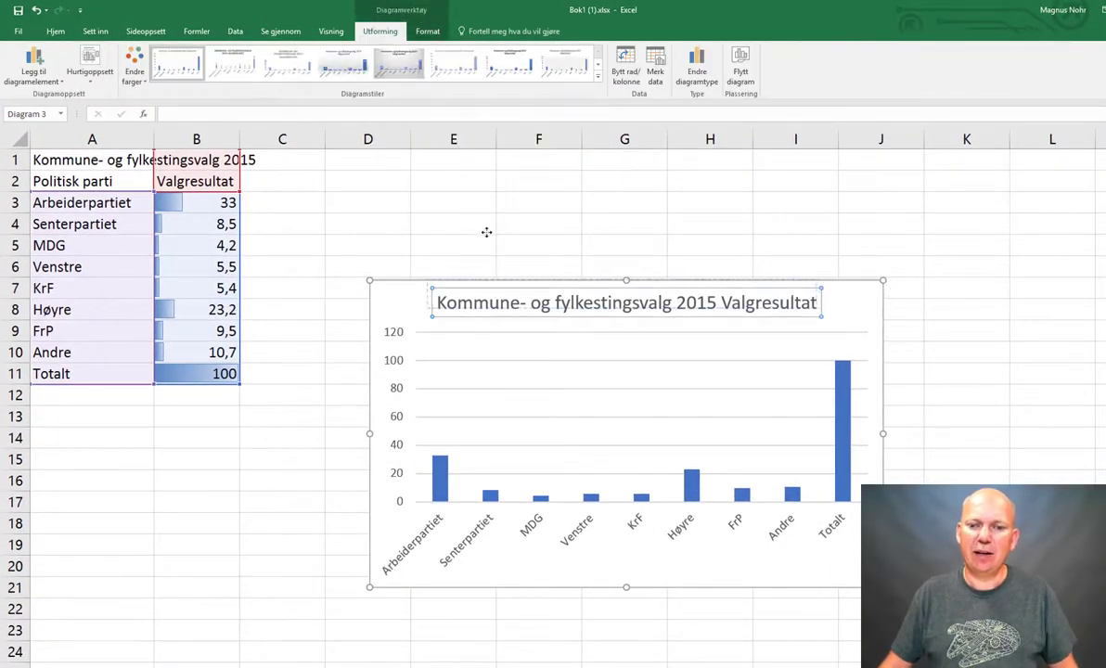
drag(398, 296, 361, 191)
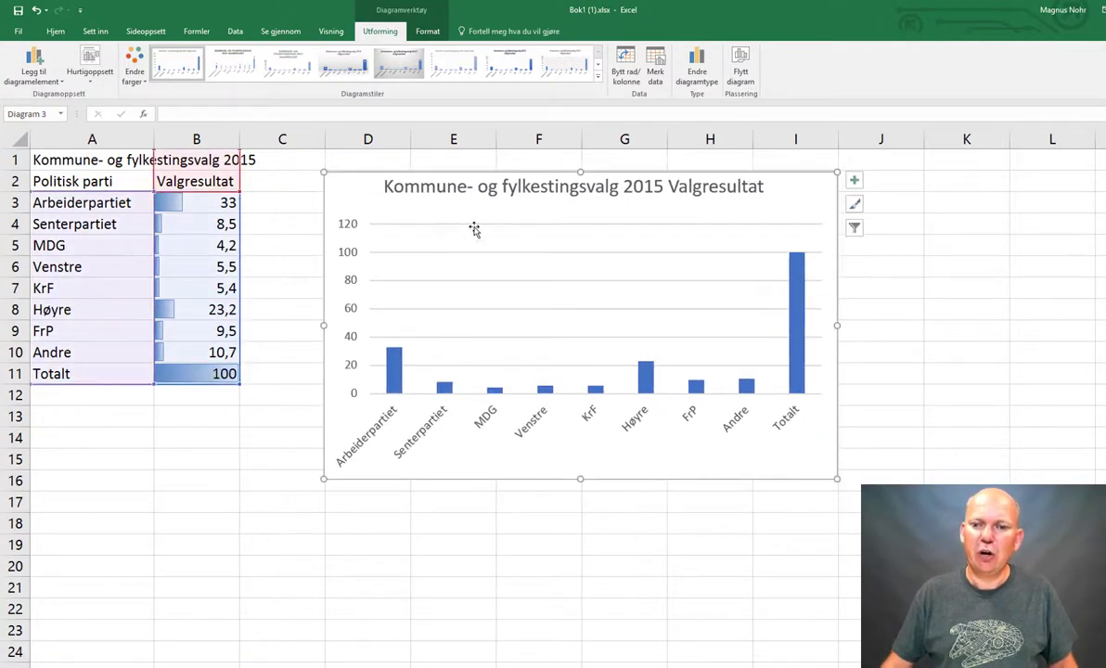
drag(838, 481, 645, 471)
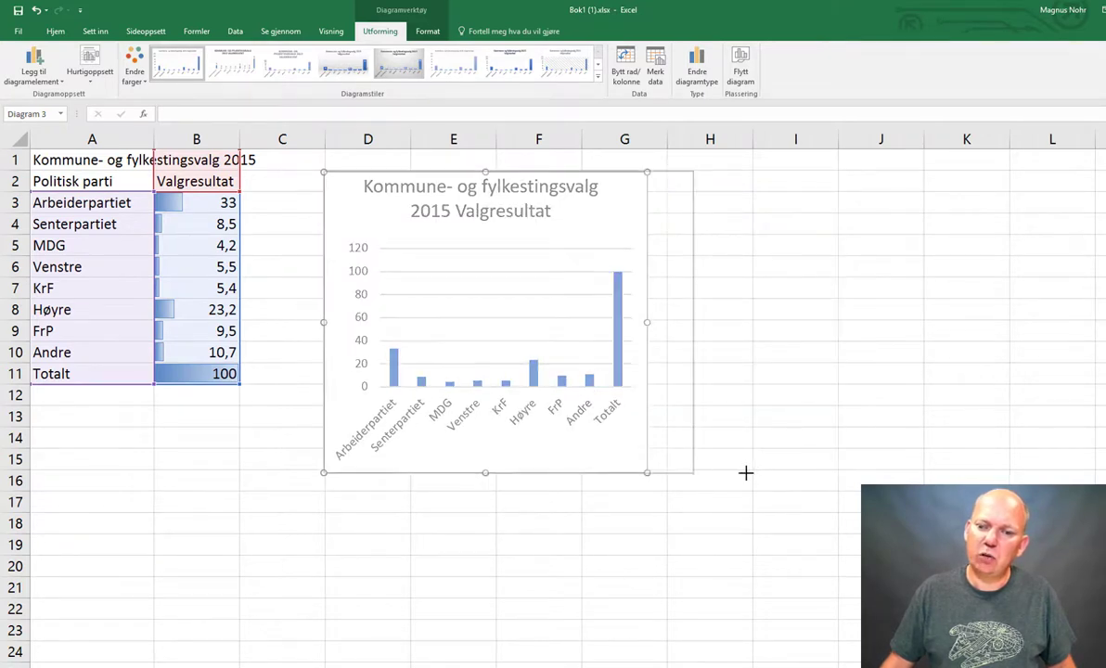
drag(645, 471, 851, 475)
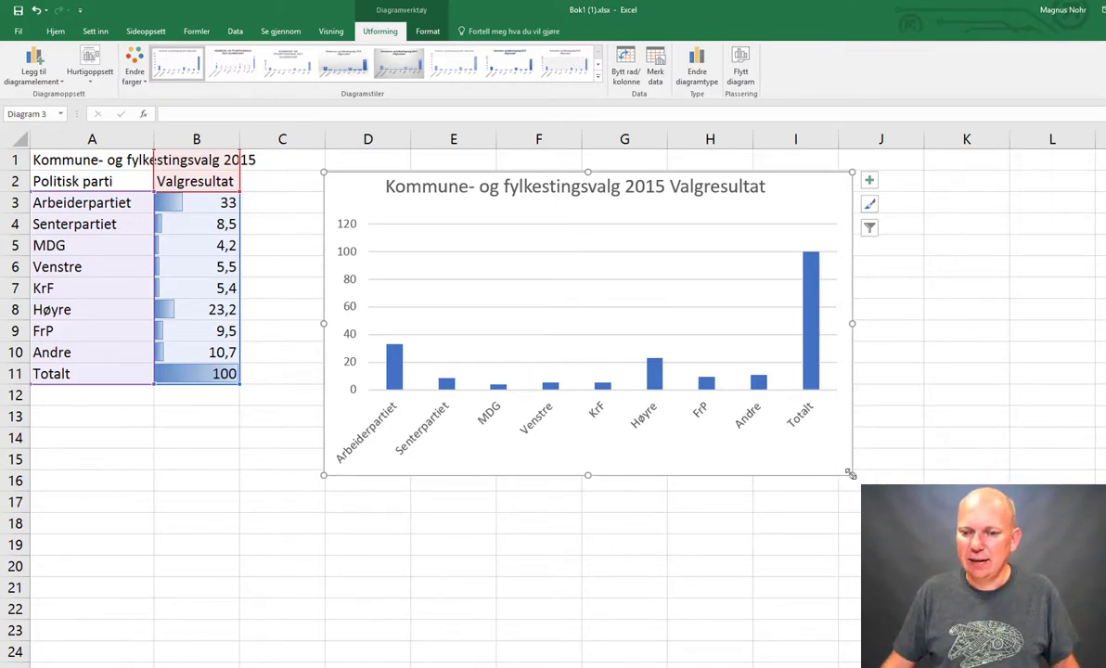
drag(851, 474, 685, 401)
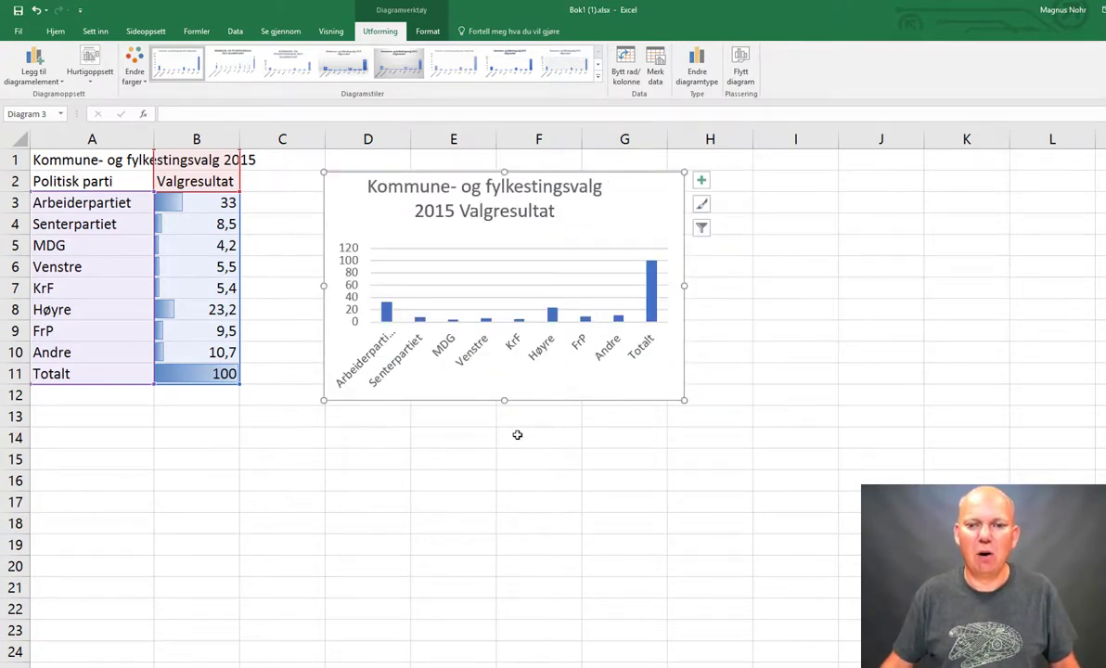
- Insert a line chart from the table A1:B11
click(565, 454)
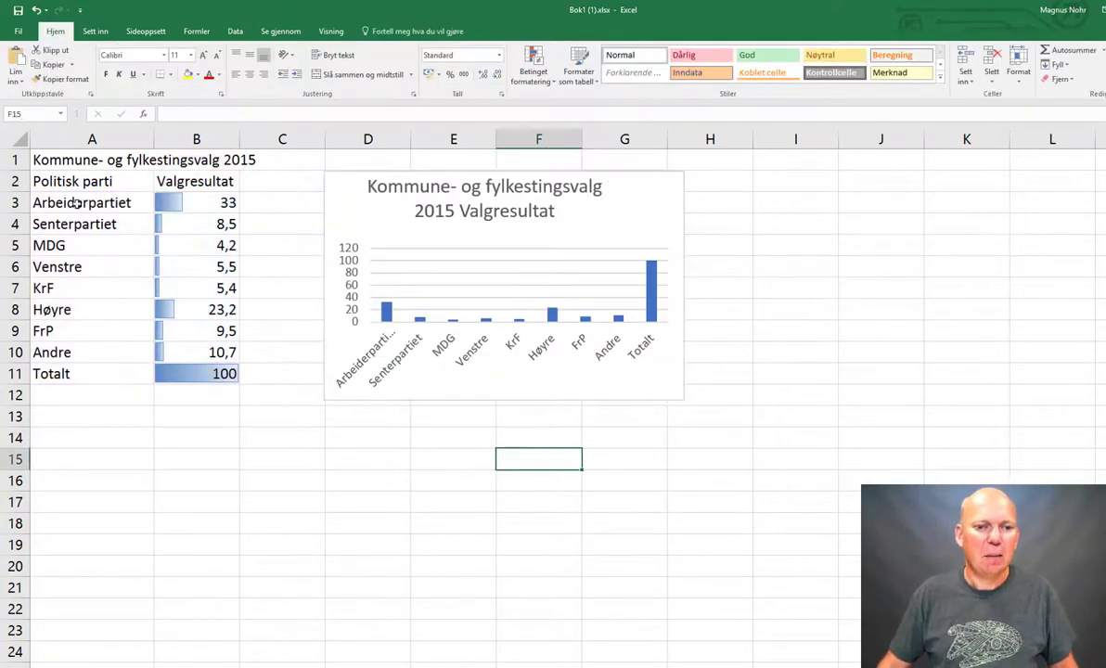
drag(69, 163, 205, 351)
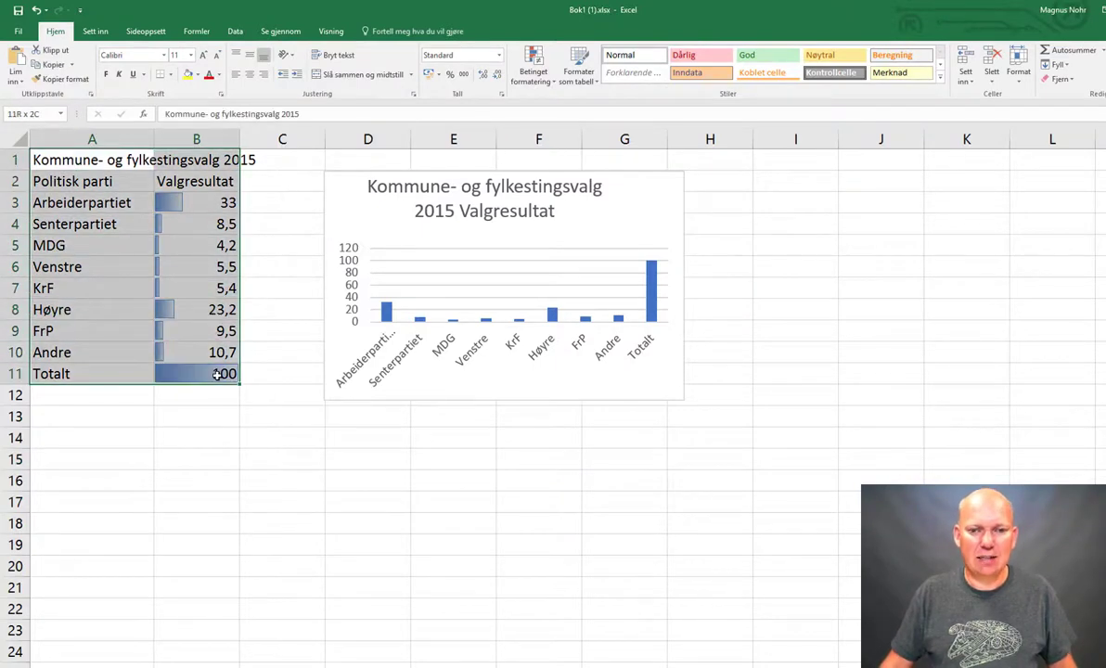
click(99, 32)
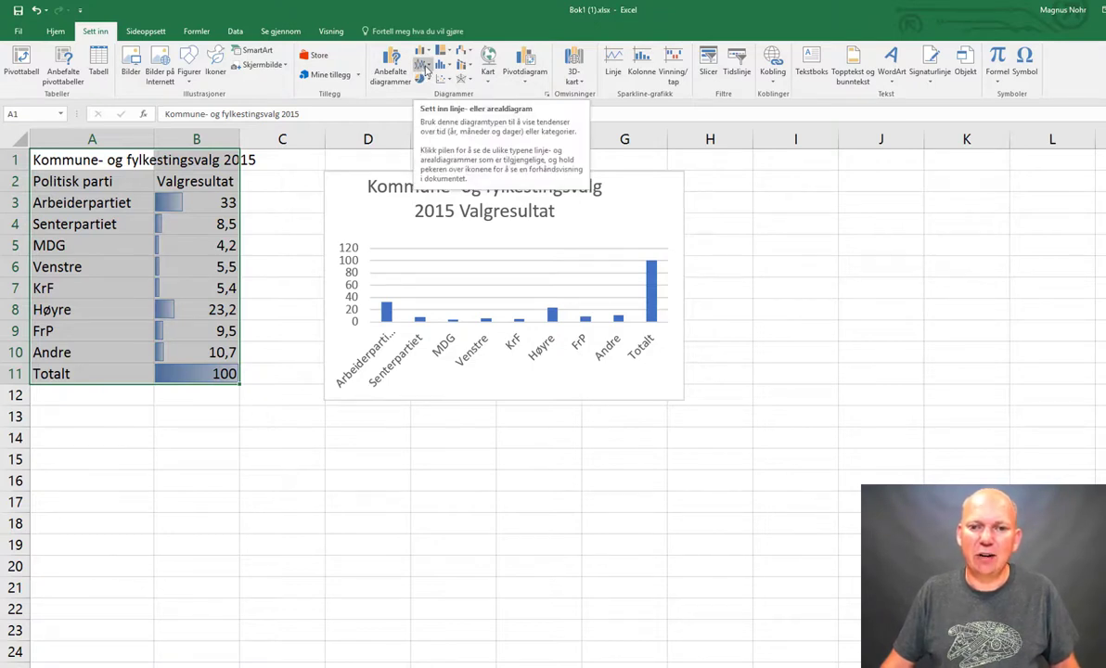
click(423, 66)
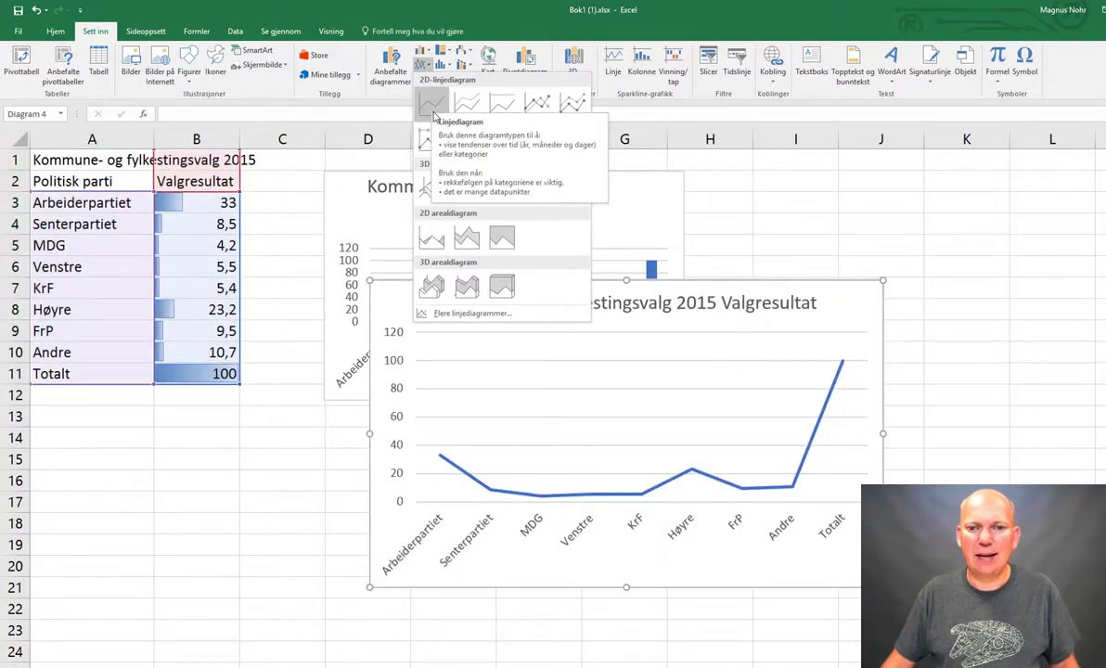
click(432, 105)
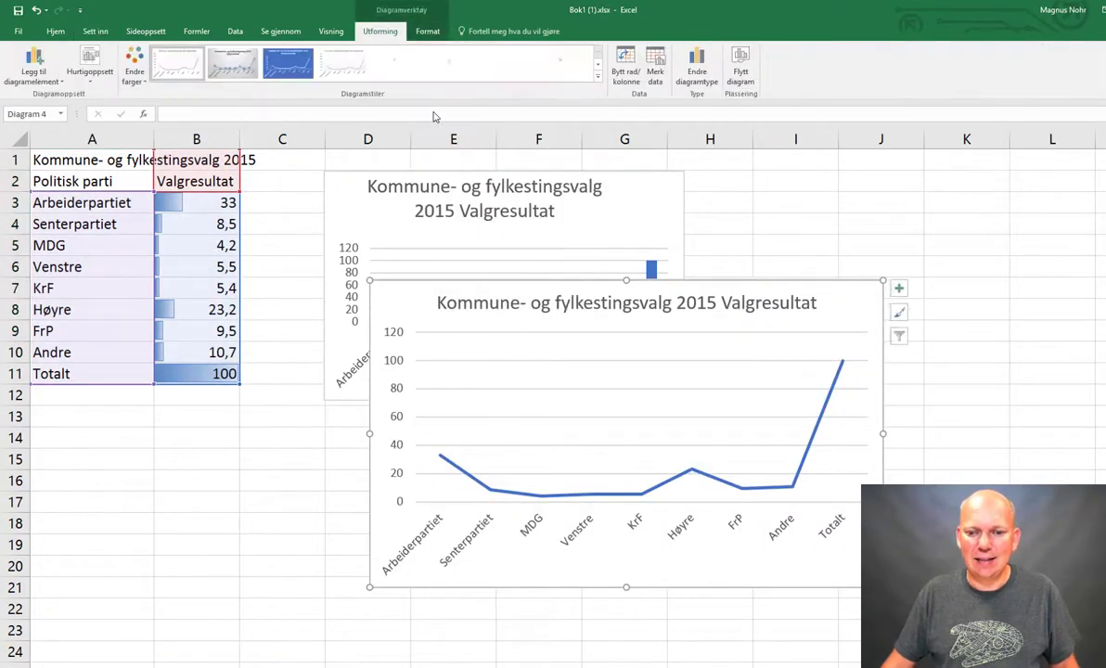
- Keep the line chart's title centred and shrink the chart beside the column chart, around columns I–L
click(563, 303)
drag(782, 288, 843, 297)
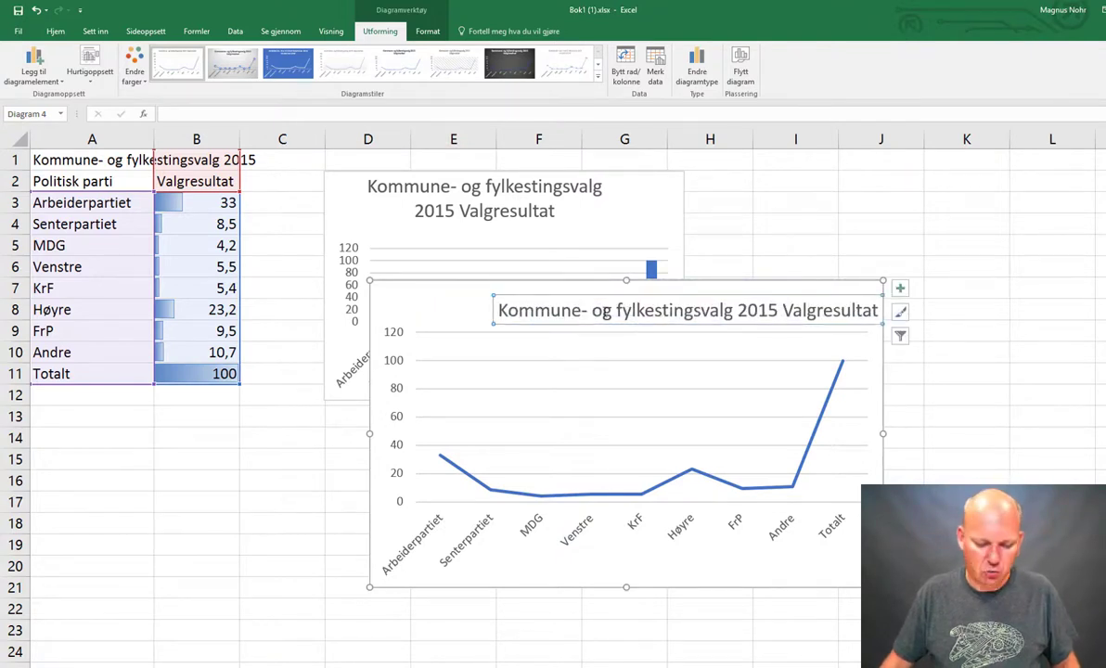
mouse_move(496, 314)
mouse_down()
mouse_move(436, 307)
mouse_move(704, 164)
mouse_up()
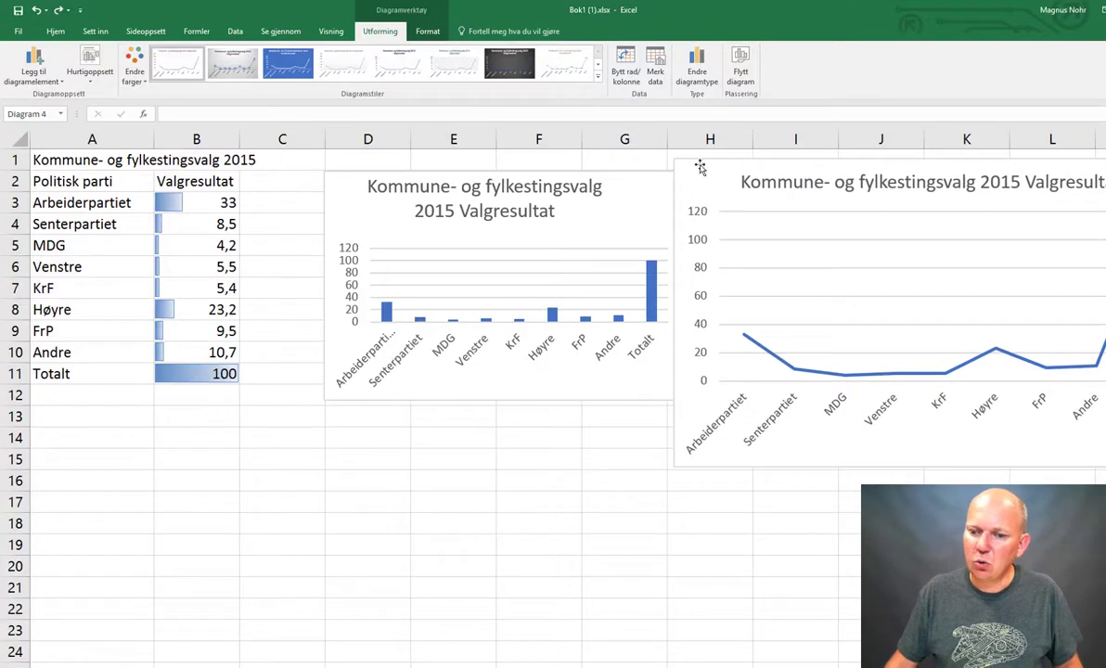
drag(676, 468, 730, 404)
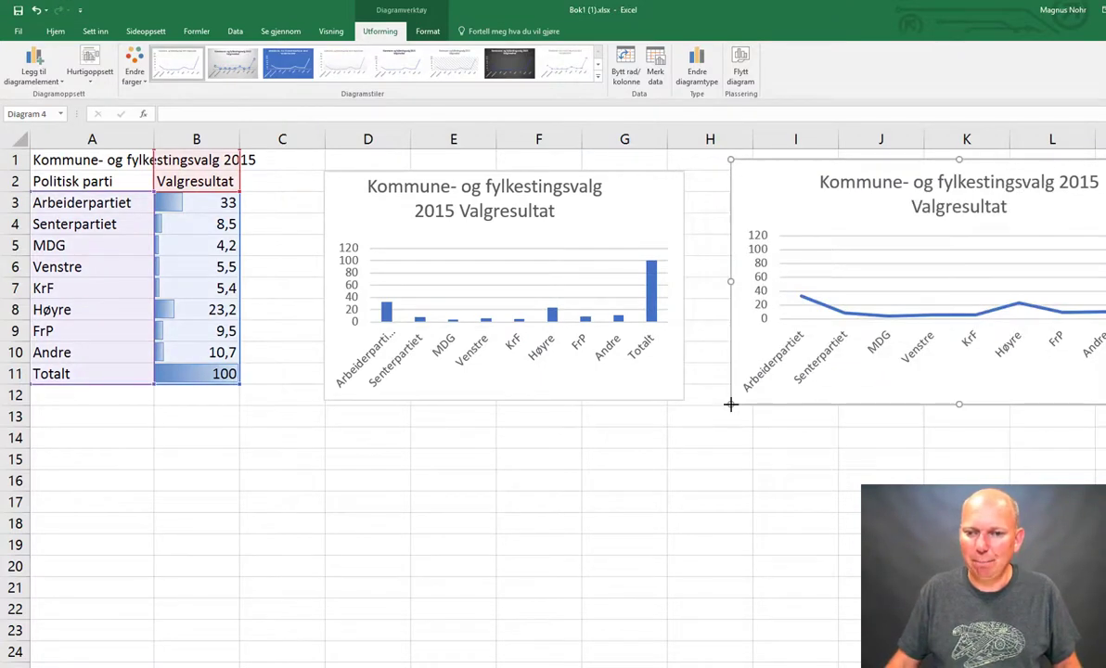
click(443, 484)
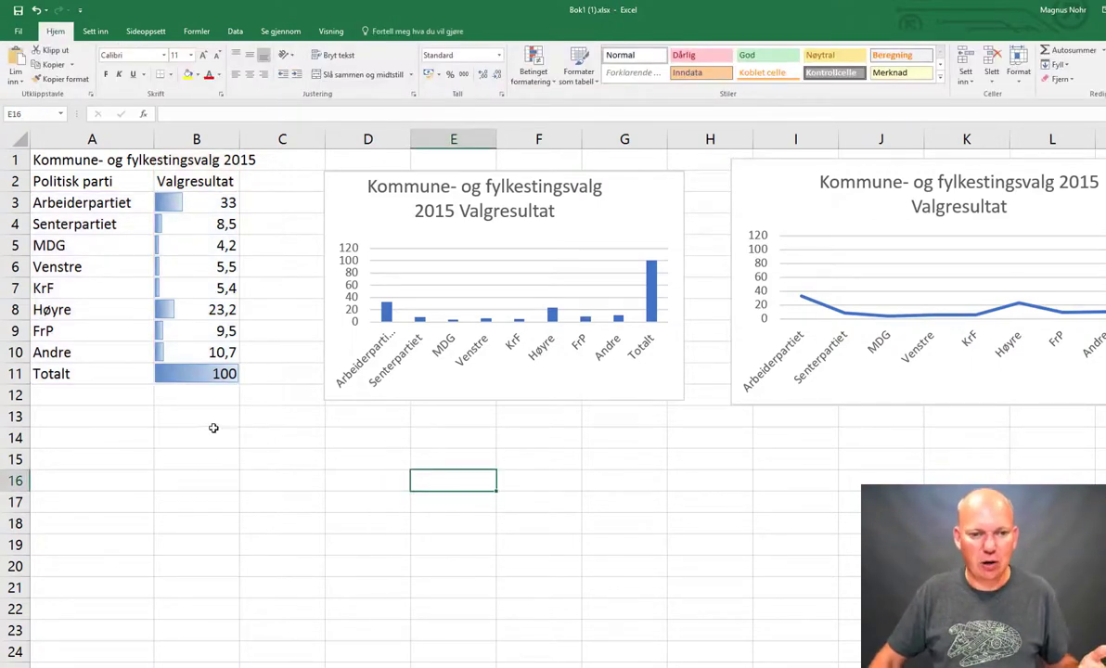
- Insert a 2D pie chart of A1:B10, leaving out the Totalt row
drag(74, 160, 202, 379)
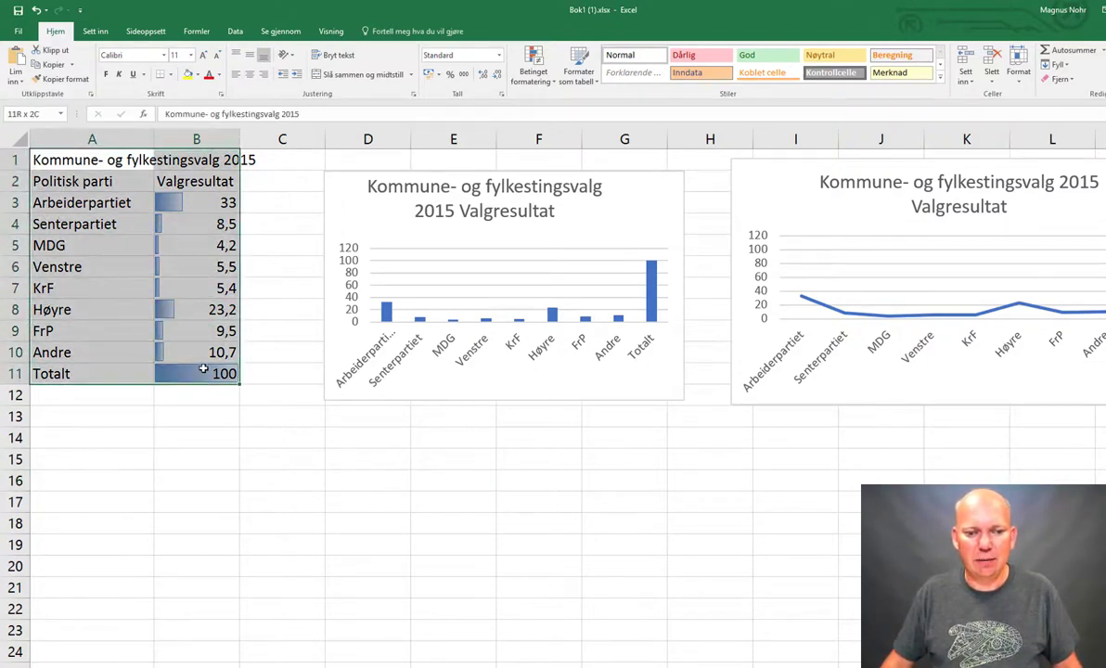
drag(203, 370, 203, 357)
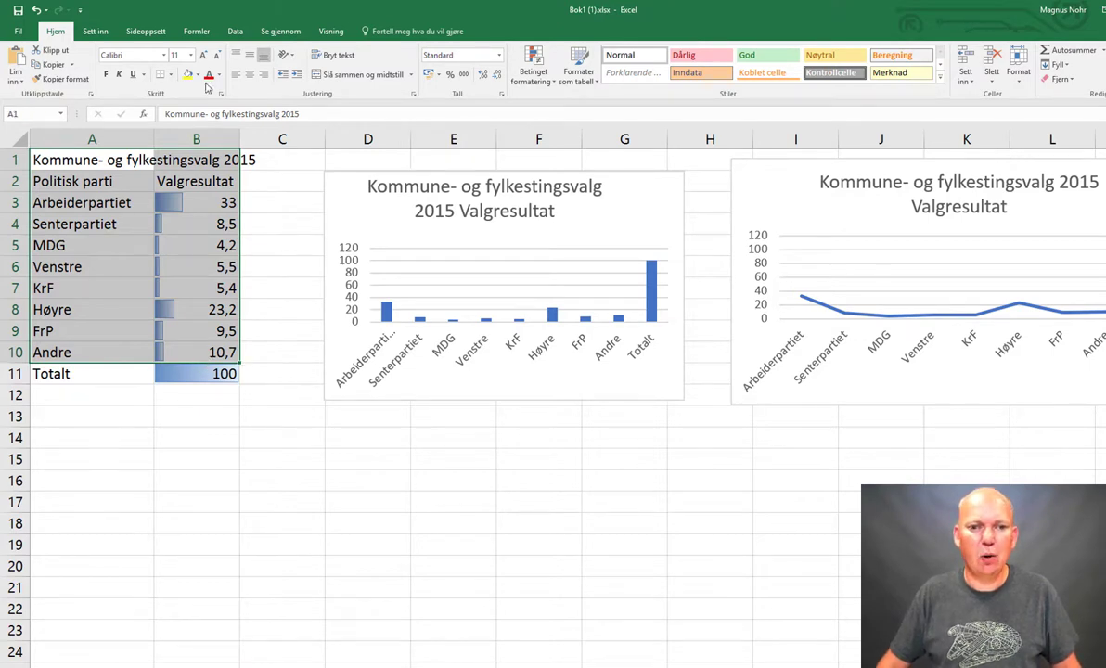
click(96, 34)
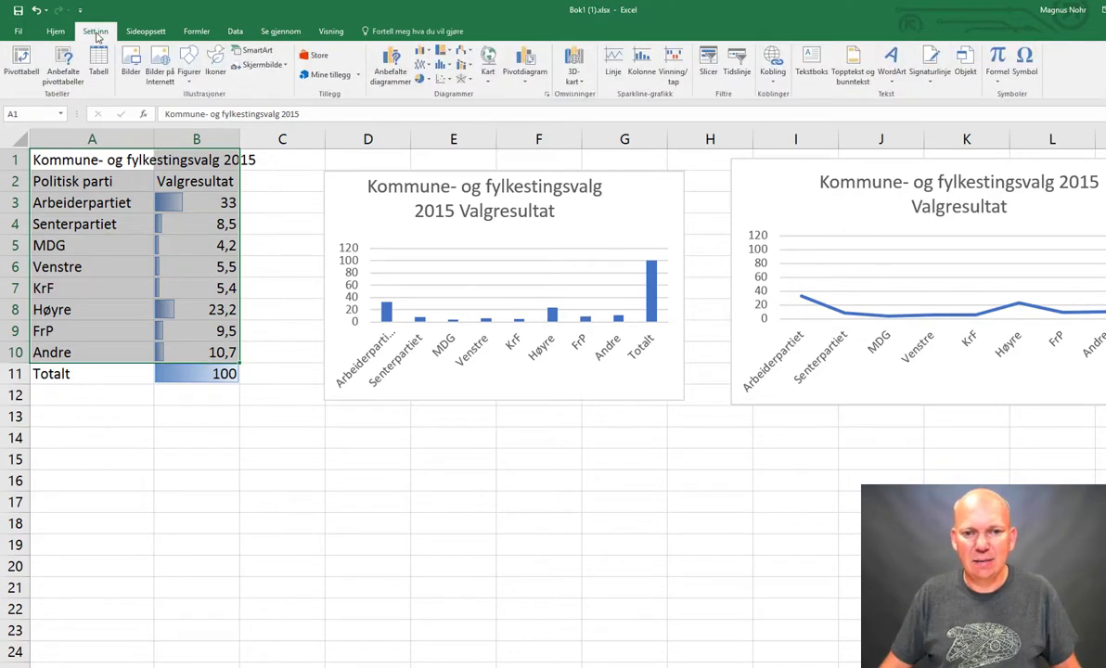
click(424, 81)
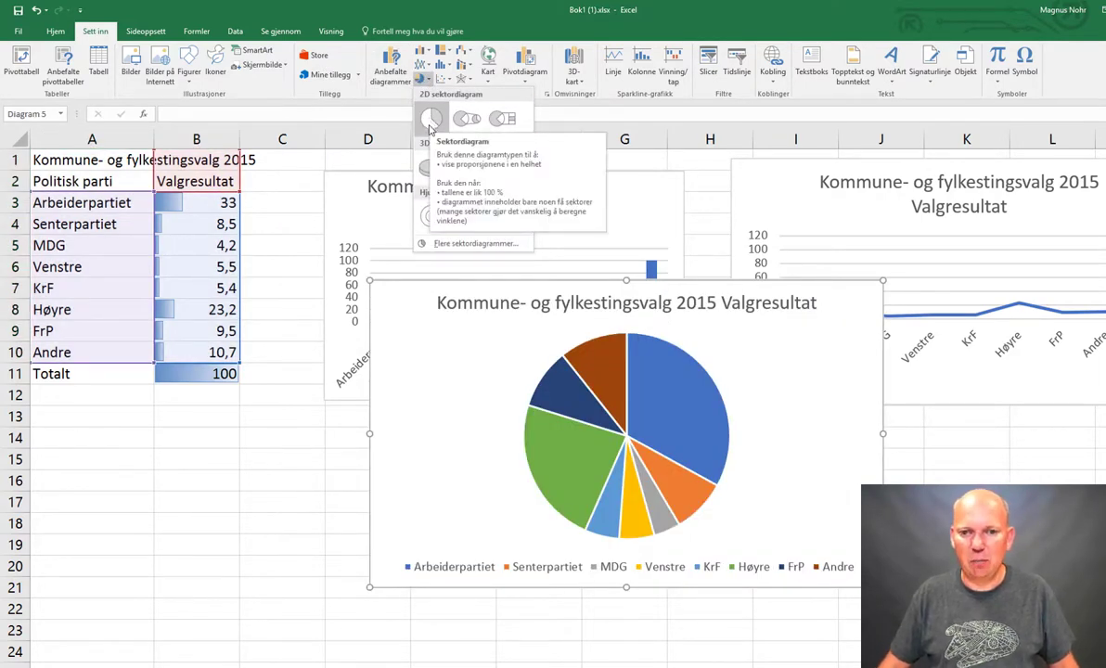
click(429, 120)
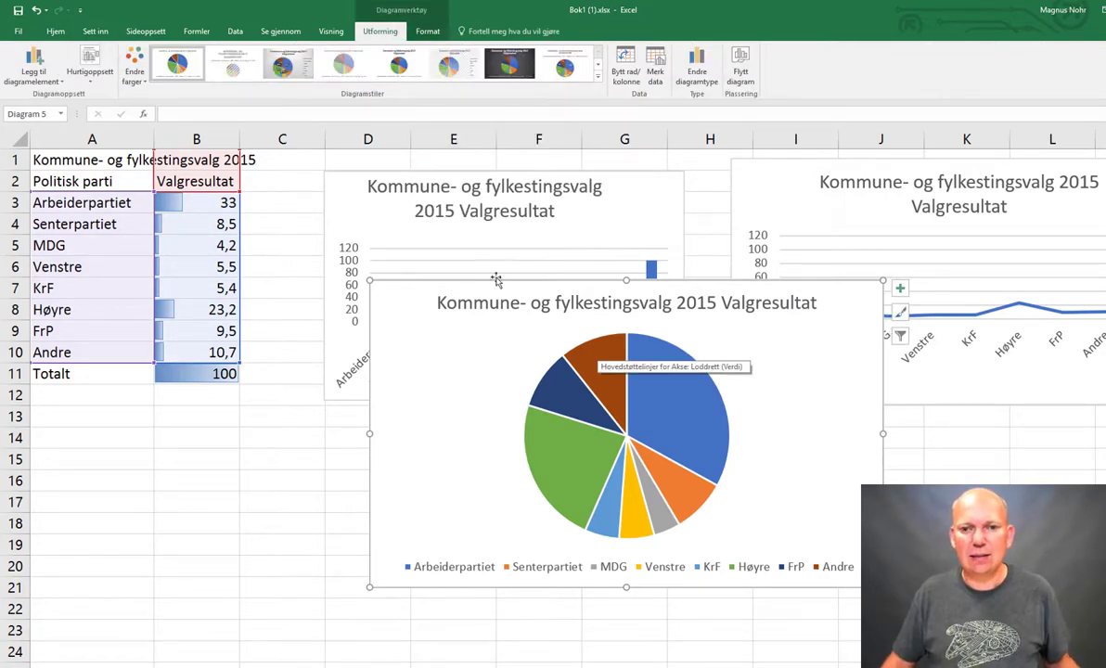
- Apply the first chart style to the pie and move it below the column chart
click(598, 80)
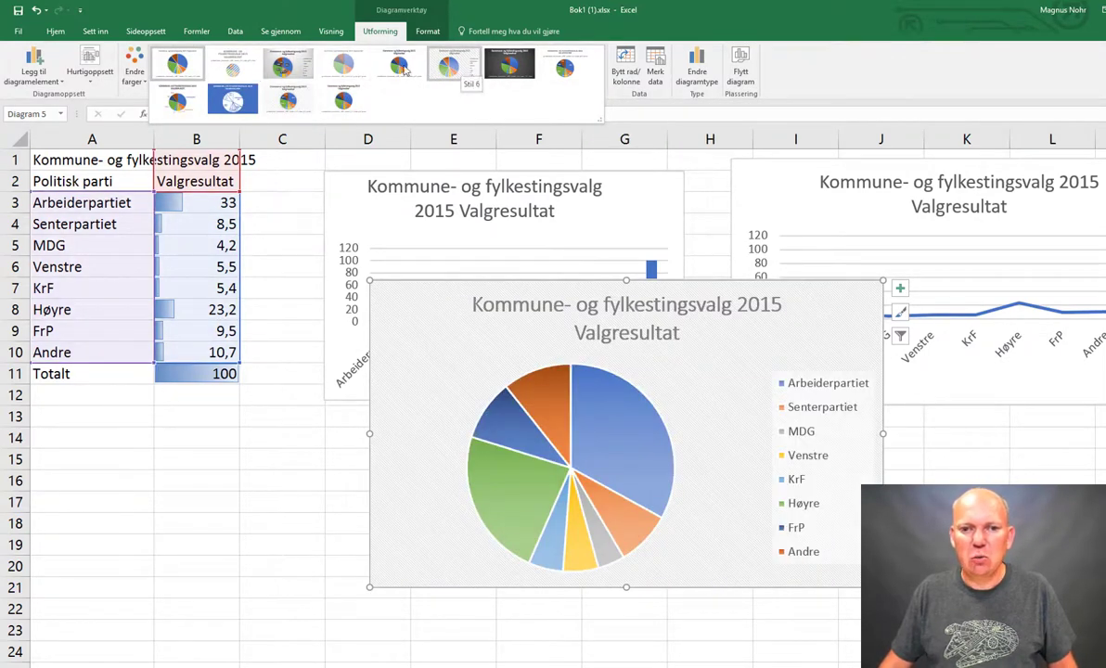
click(176, 65)
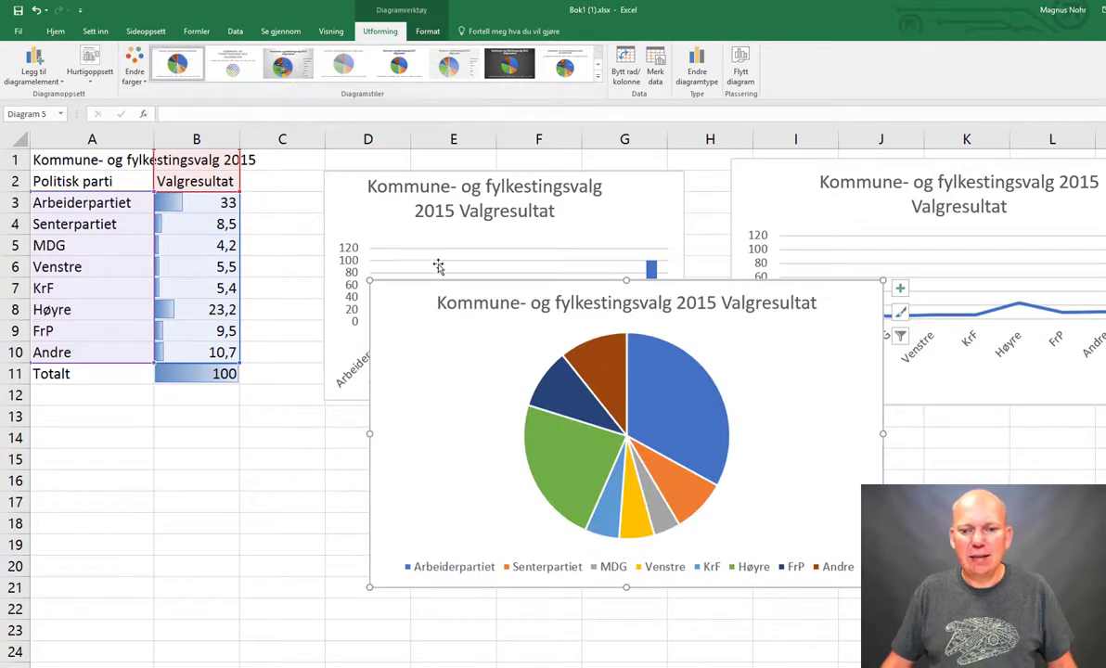
drag(435, 298, 300, 409)
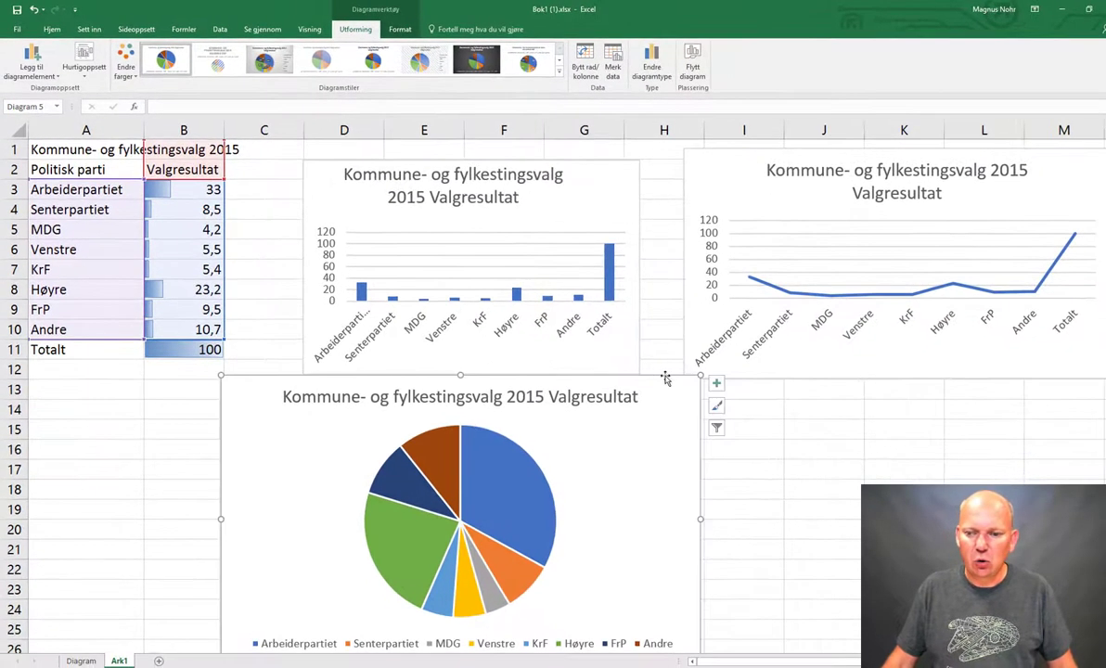
- Shrink the pie chart and add data labels at the outside end of each slice
mouse_move(700, 377)
mouse_down()
mouse_move(661, 410)
mouse_move(638, 392)
mouse_up()
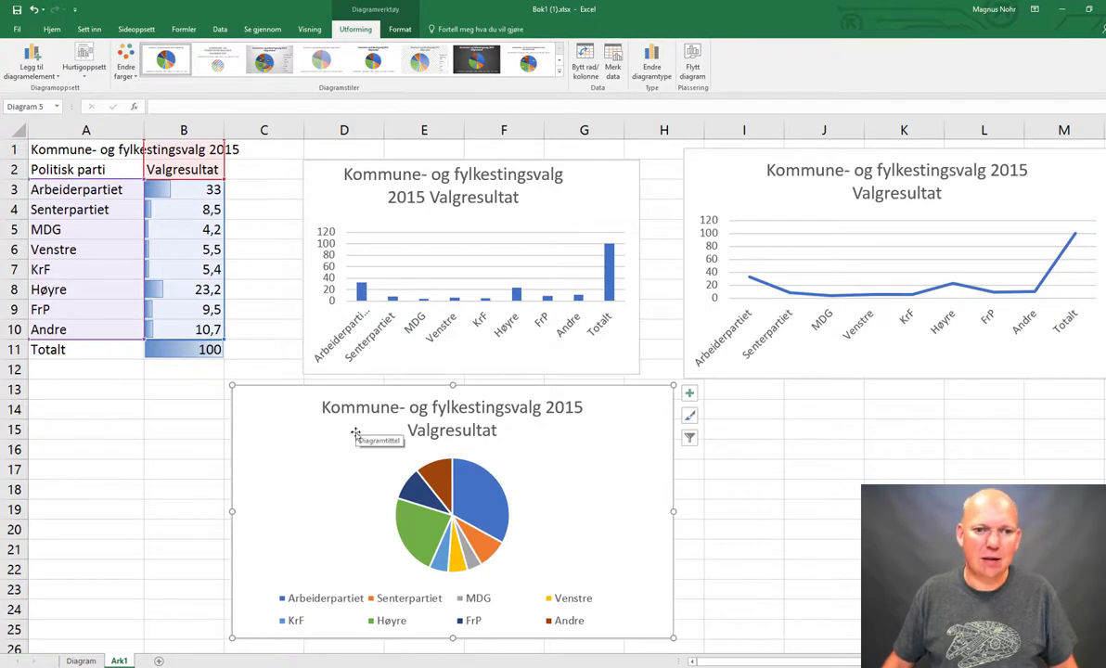
click(55, 74)
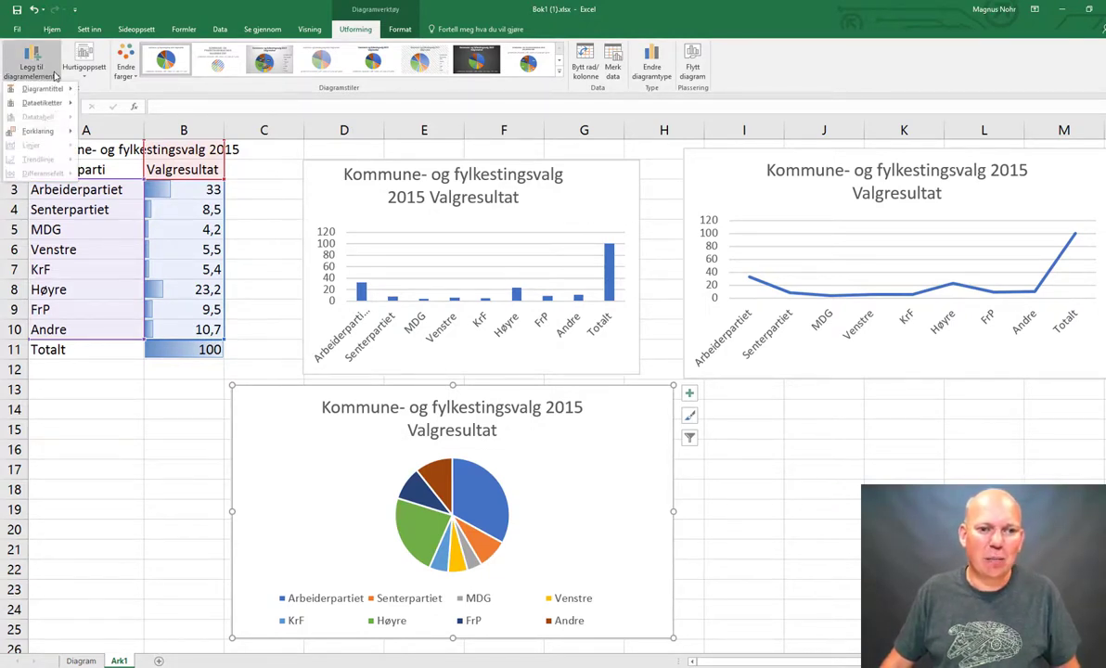
mouse_move(54, 104)
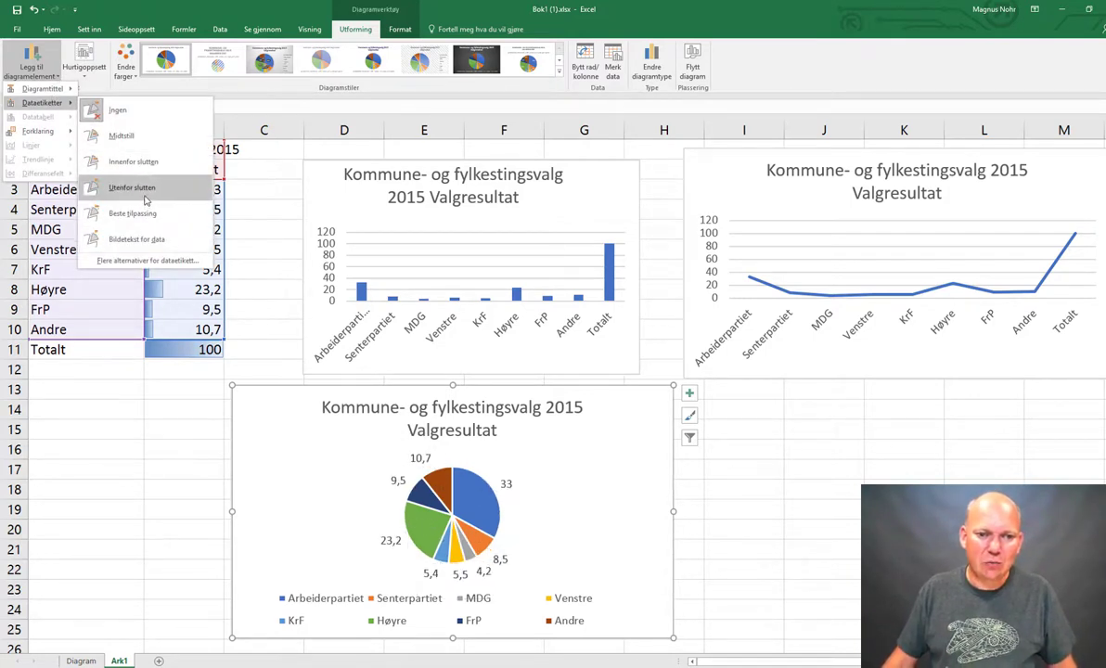
click(147, 195)
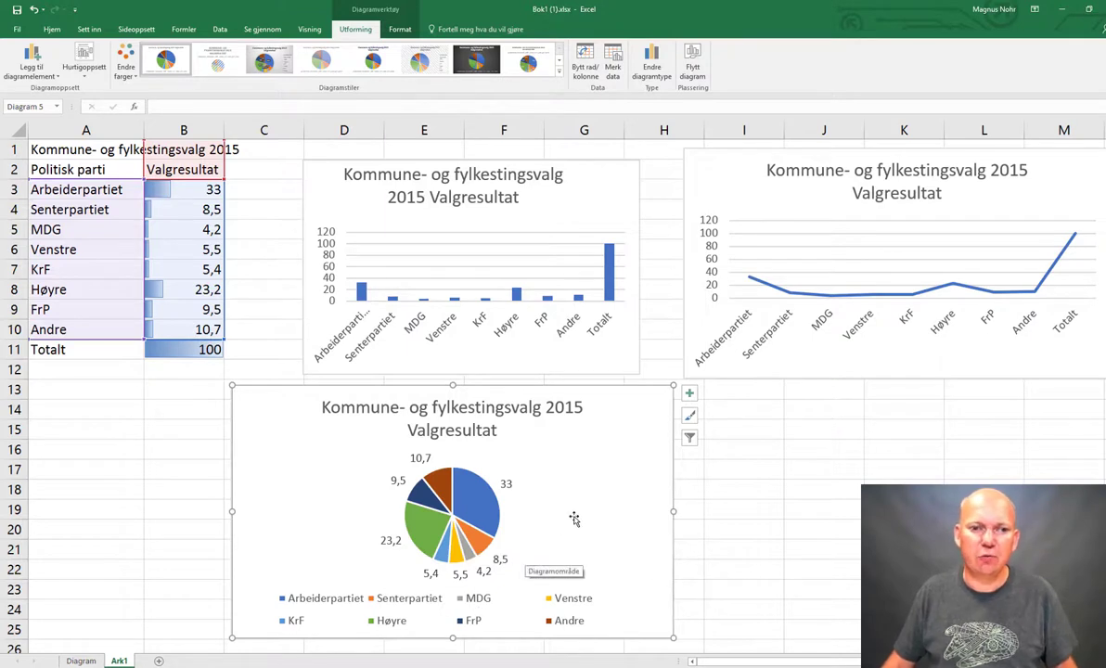
click(55, 78)
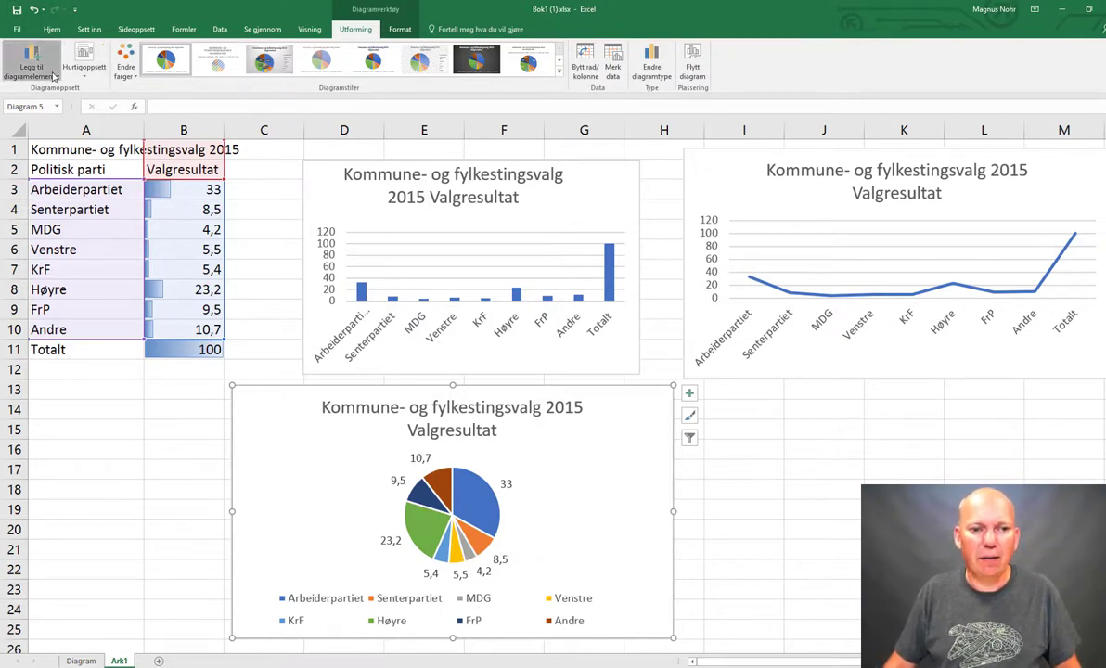
mouse_move(54, 107)
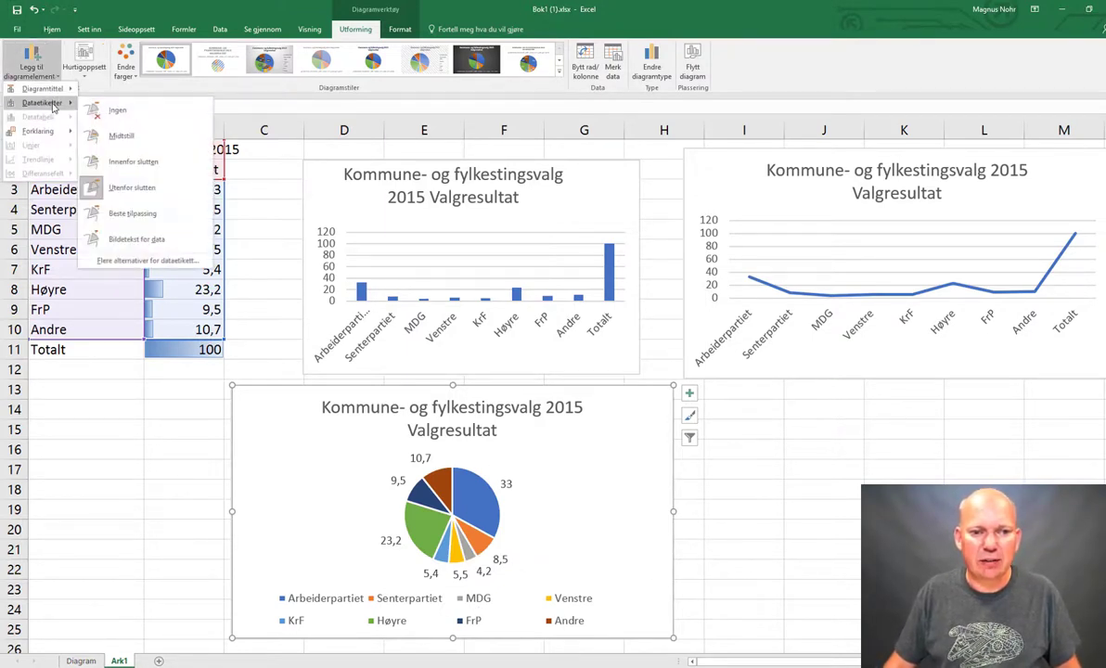
- Show category names with values in the pie labels, like 'Arbeiderpartiet; 33', without percentages
click(163, 263)
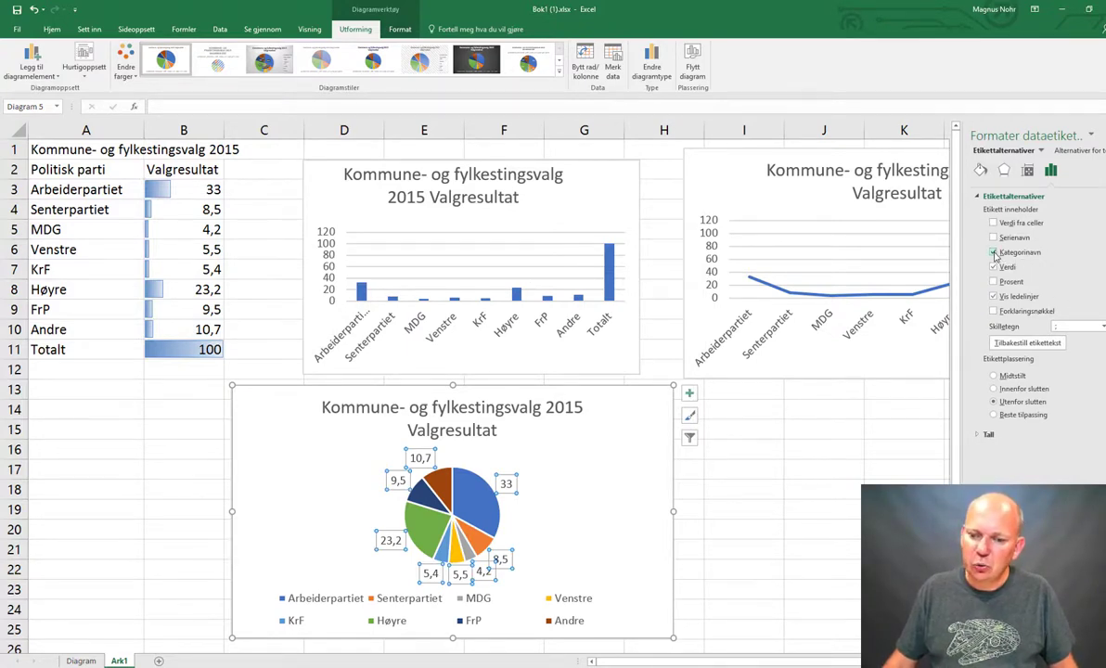
click(993, 253)
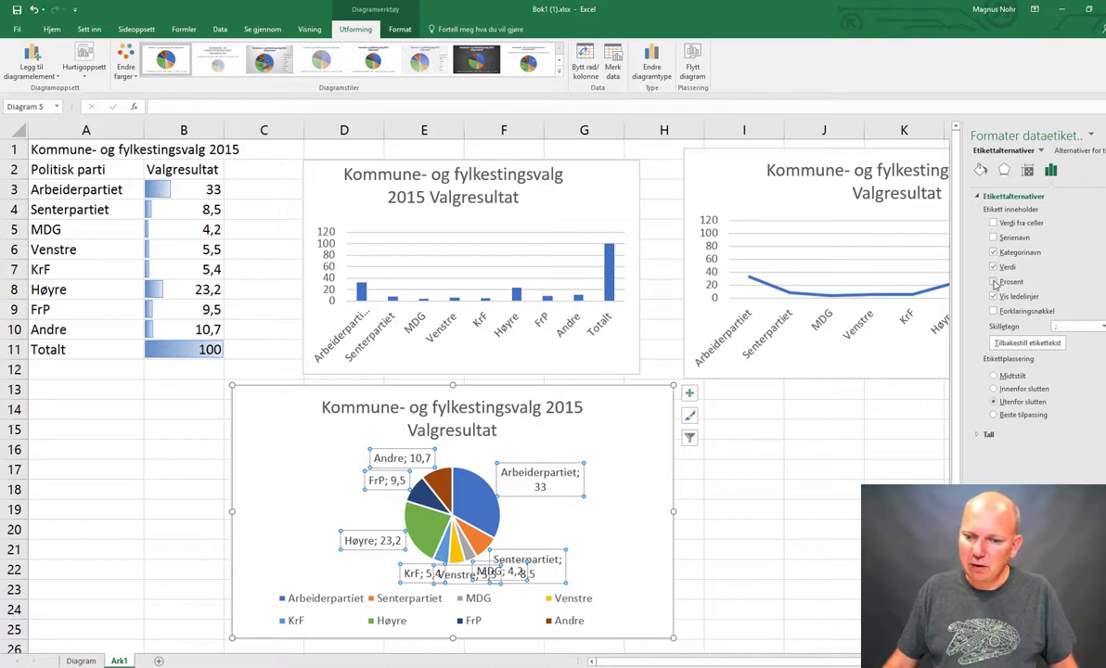
click(993, 282)
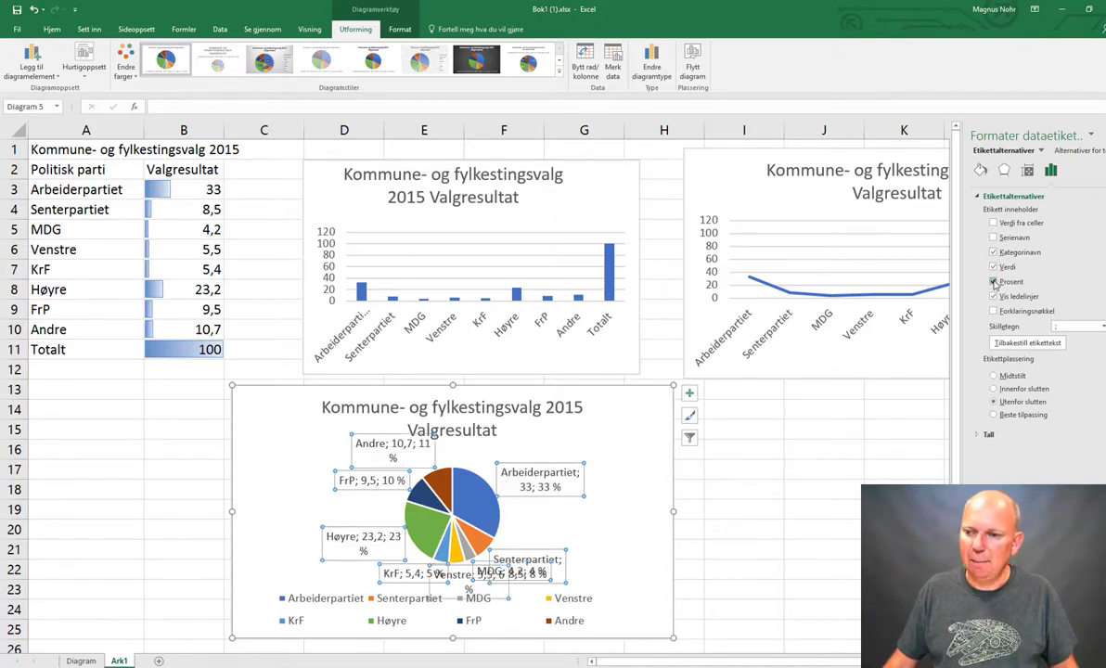
click(994, 282)
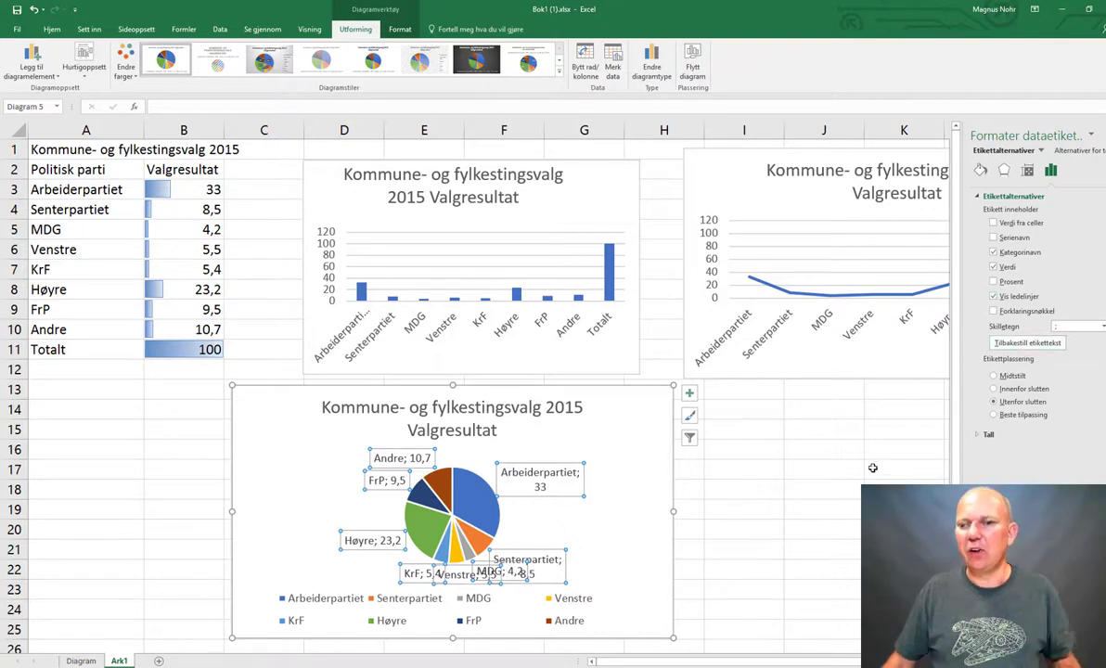
click(776, 463)
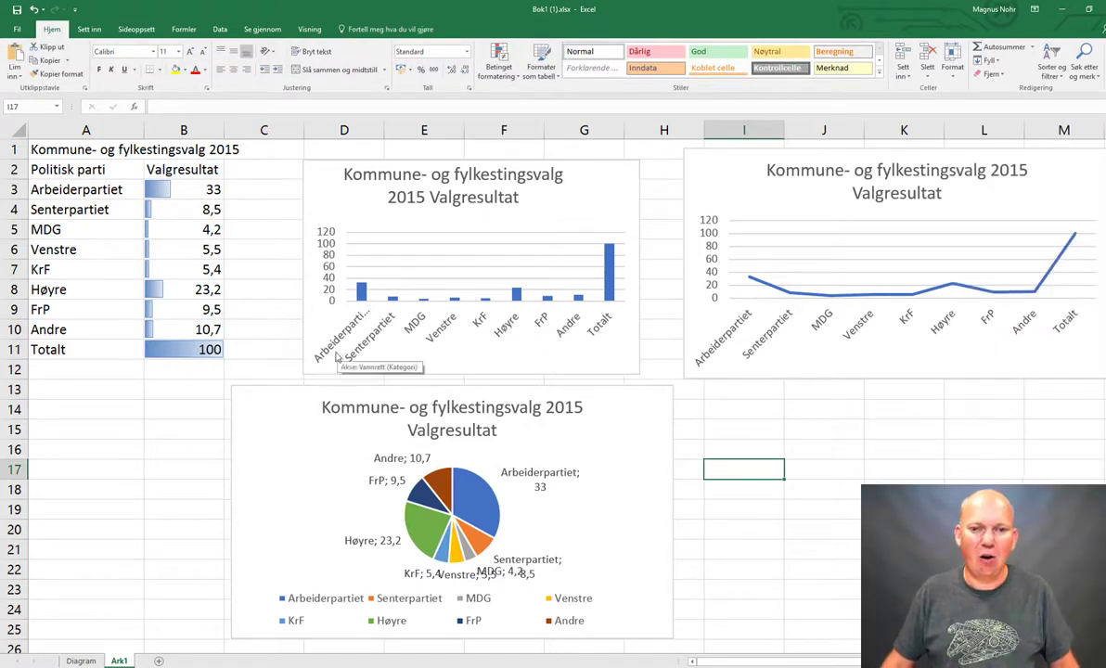
- Insert a treemap of the party results, excluding the total, and drag its right edge inward
click(696, 409)
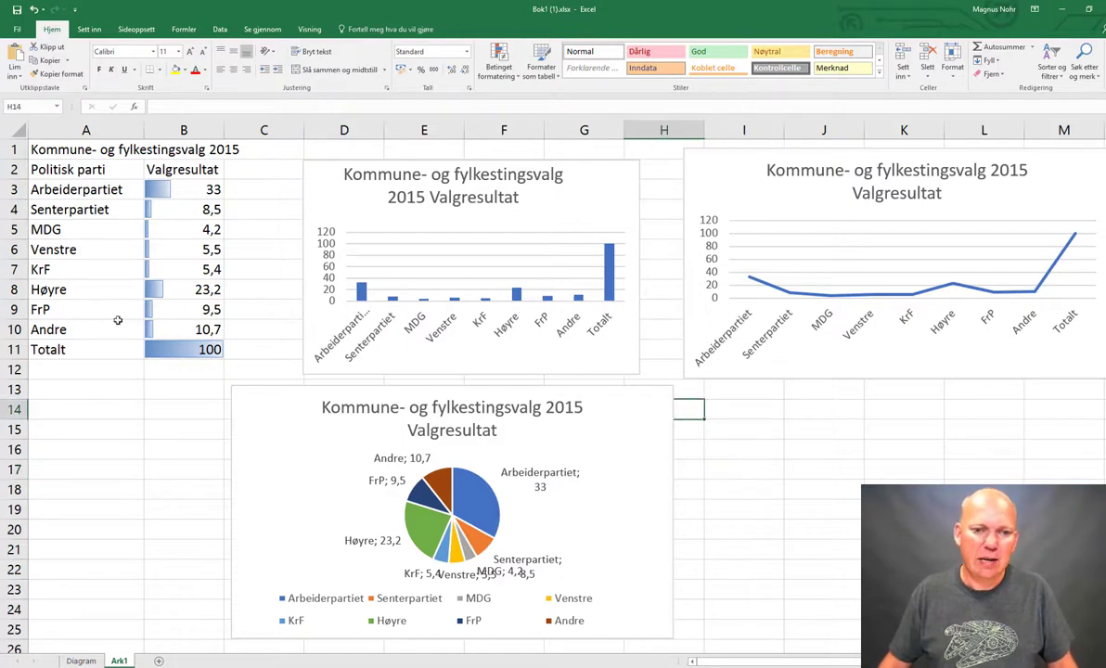
drag(57, 147, 174, 327)
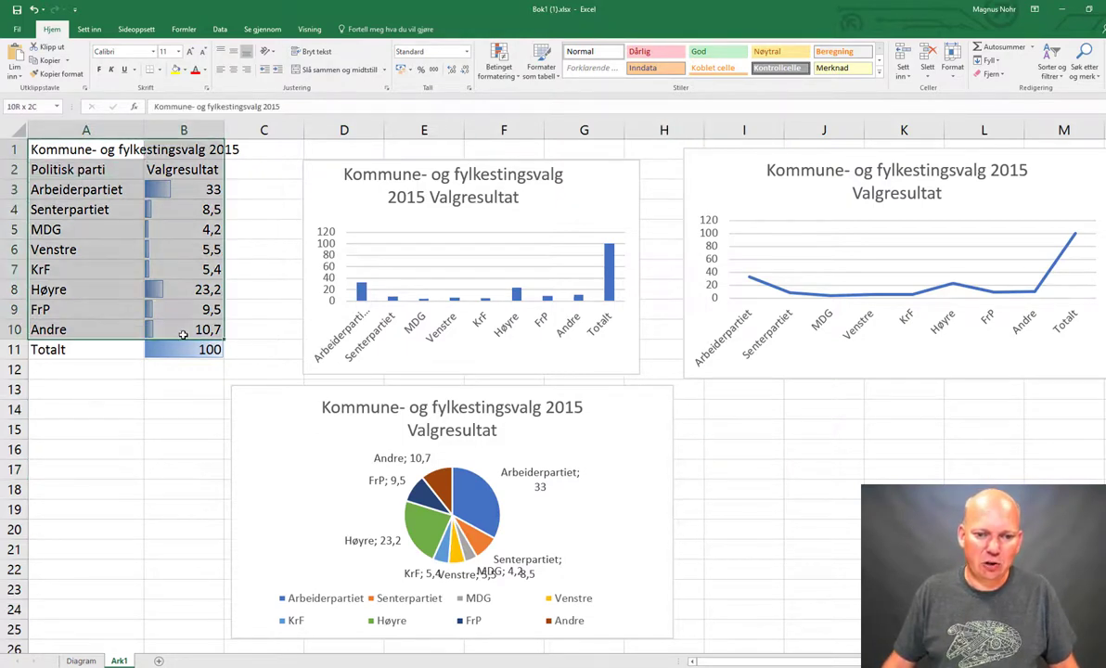
click(88, 29)
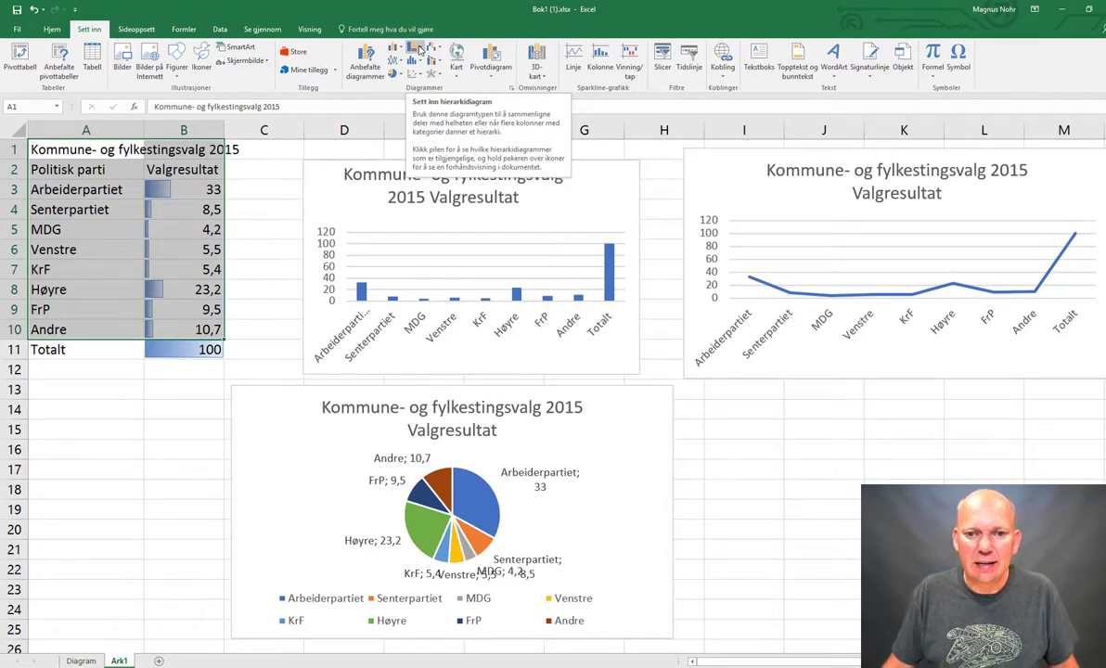
click(420, 49)
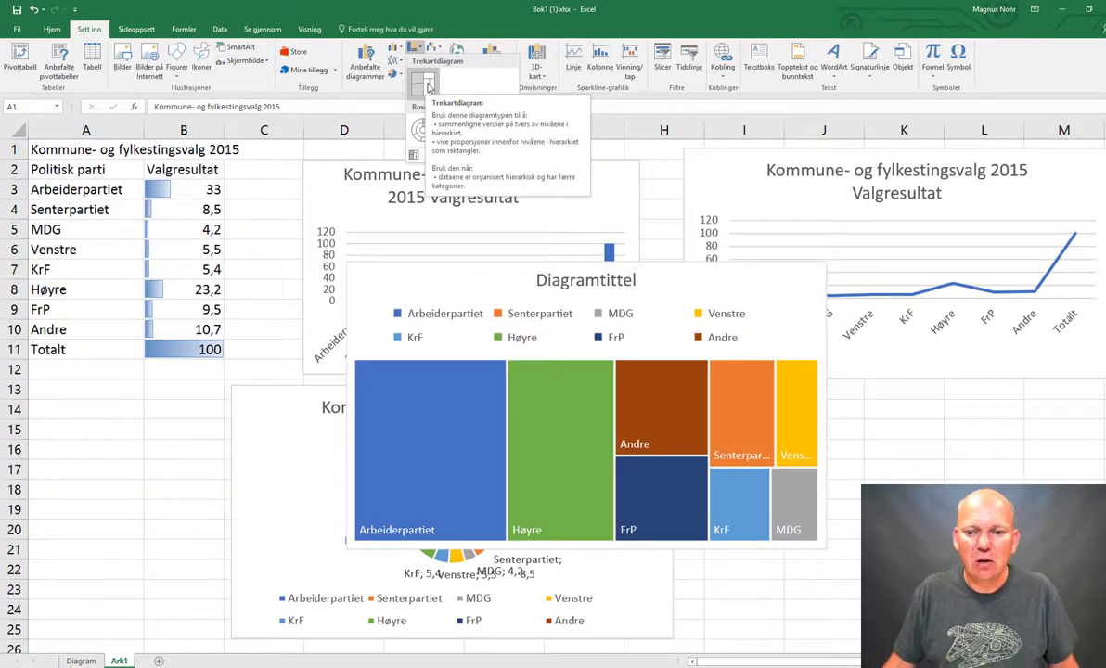
click(429, 86)
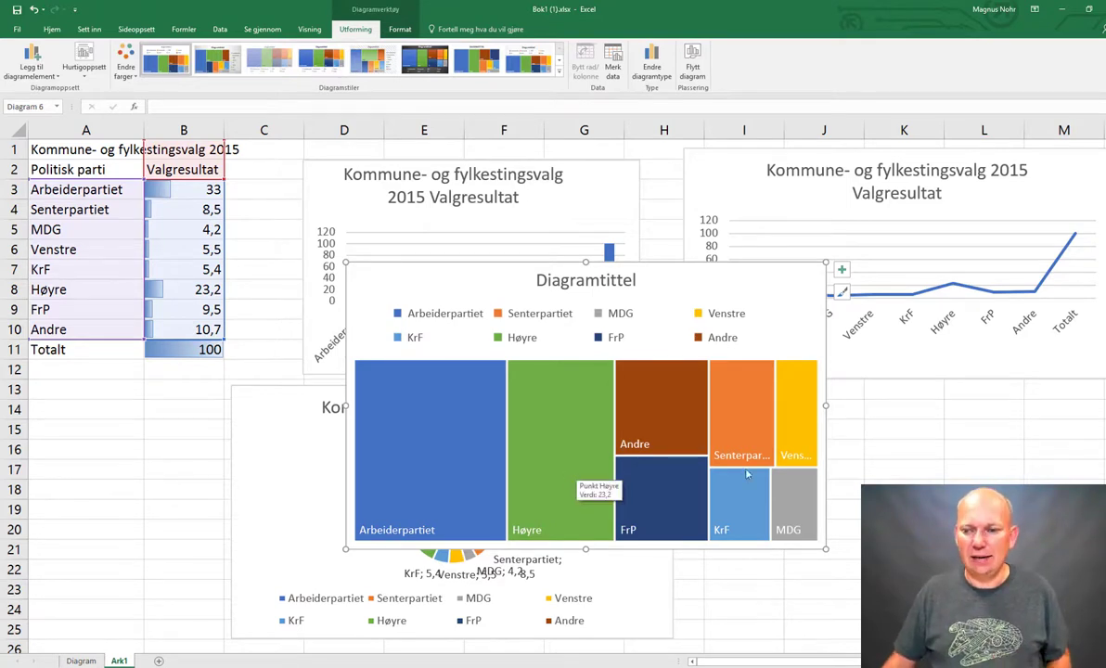
drag(828, 406, 633, 408)
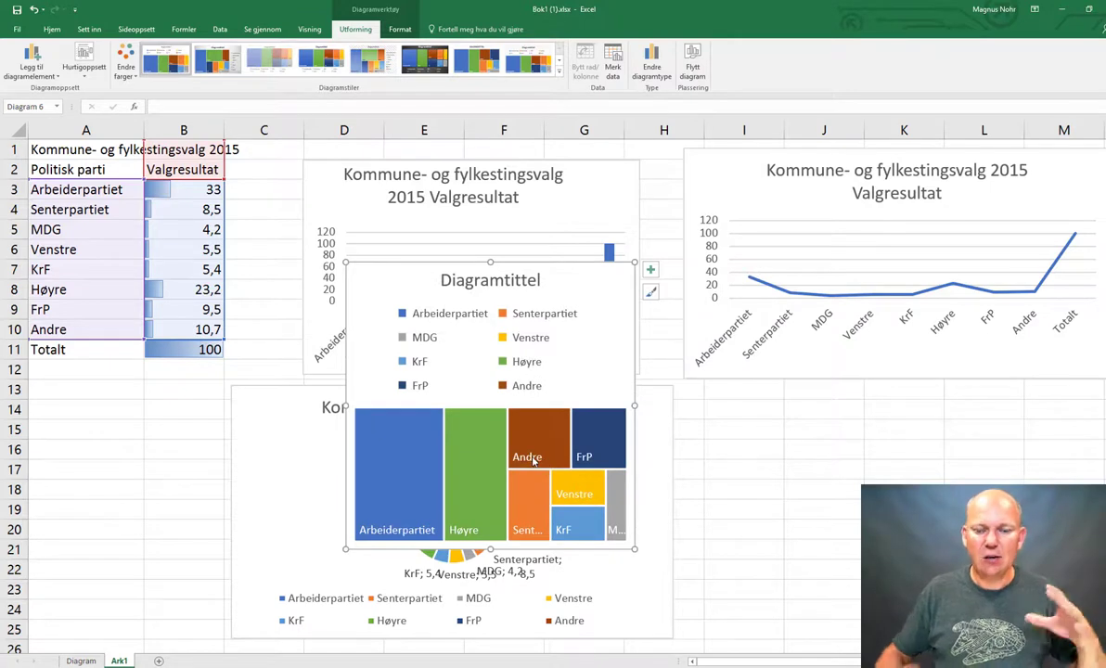
- Select only the Arbeiderpartiet (33) data point in the treemap
mouse_move(533, 462)
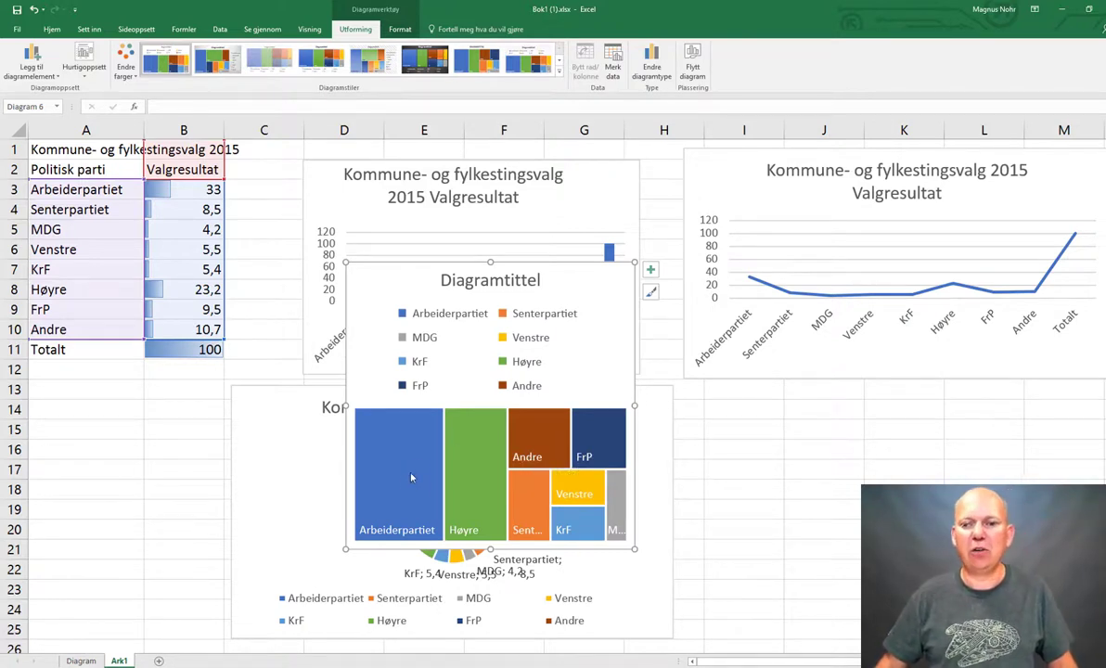
mouse_move(395, 498)
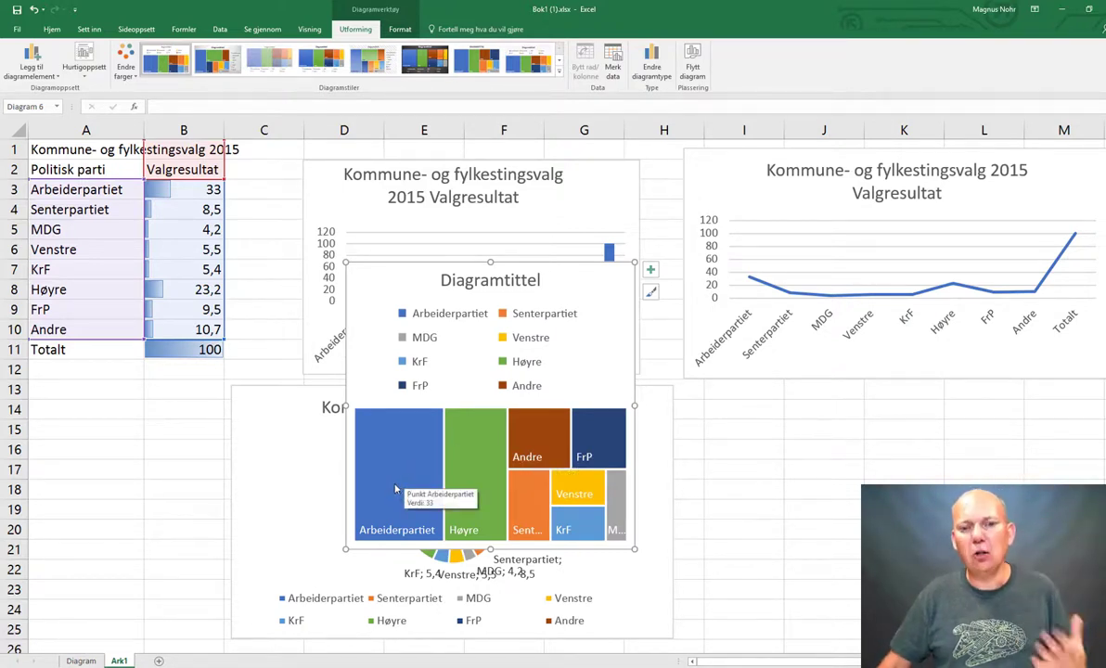
click(404, 451)
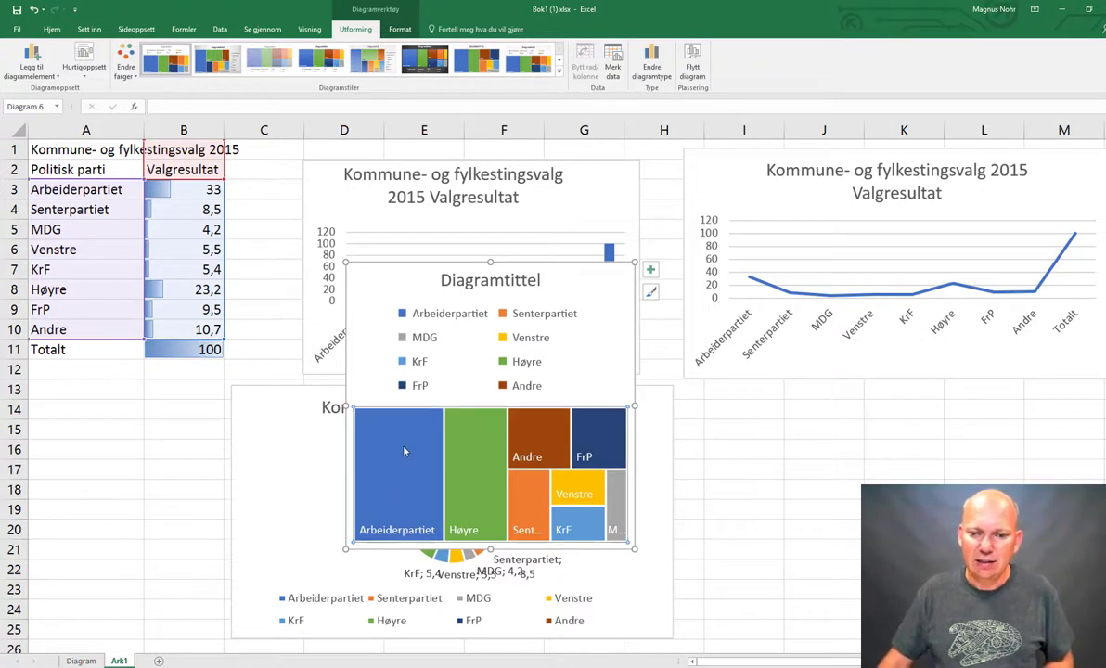
click(405, 451)
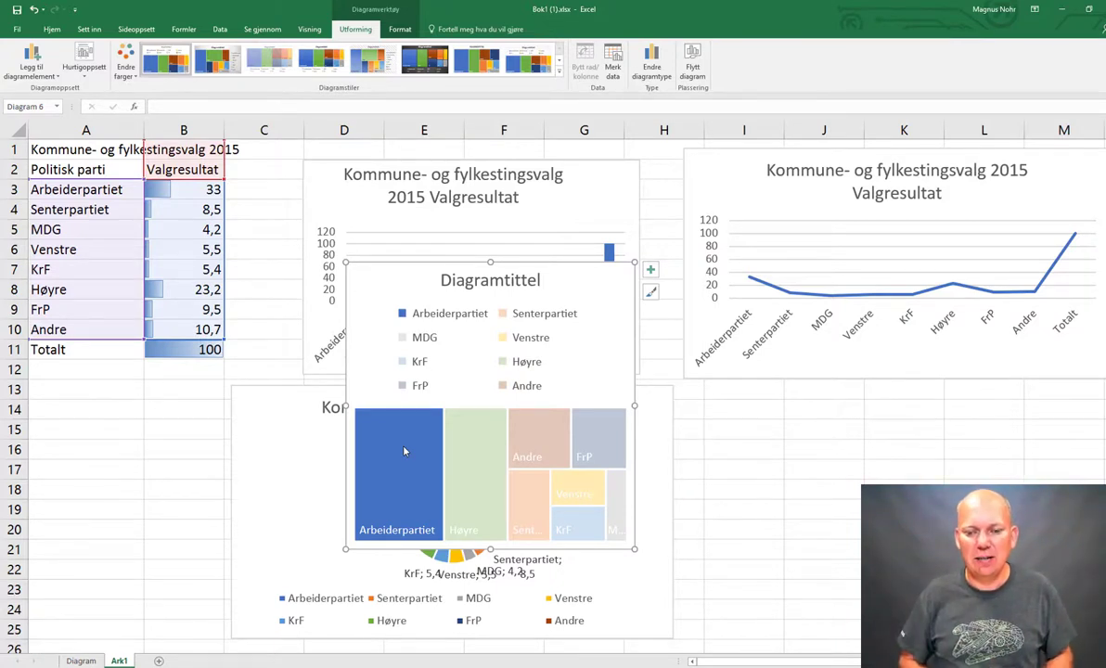
- Fill the Arbeiderpartiet treemap tile with red
right_click(404, 451)
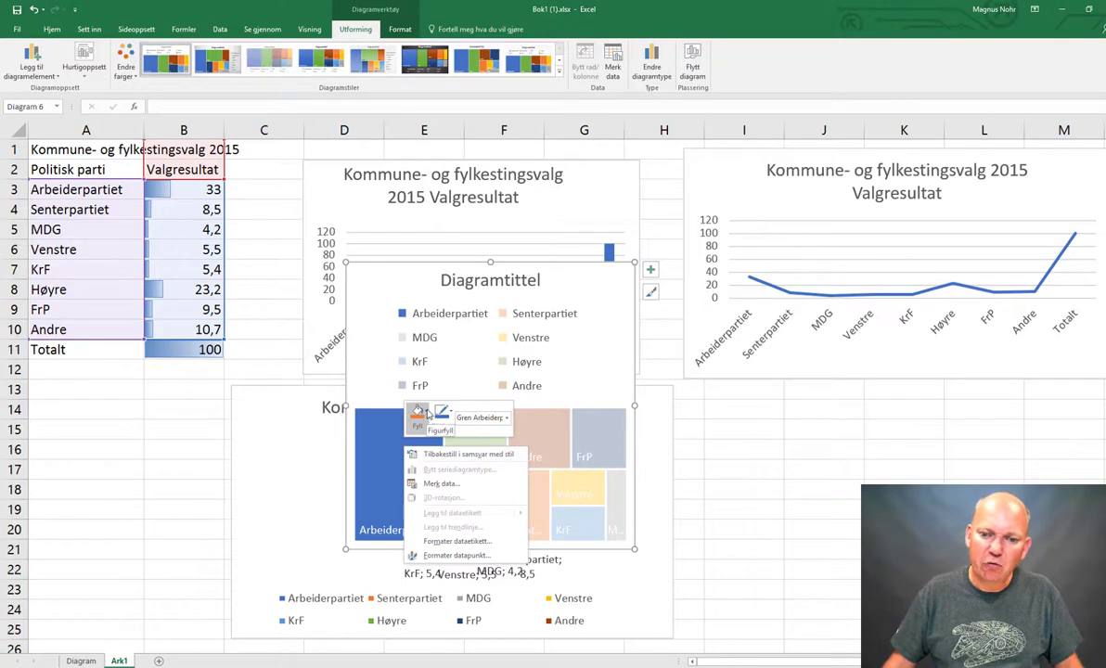
click(426, 414)
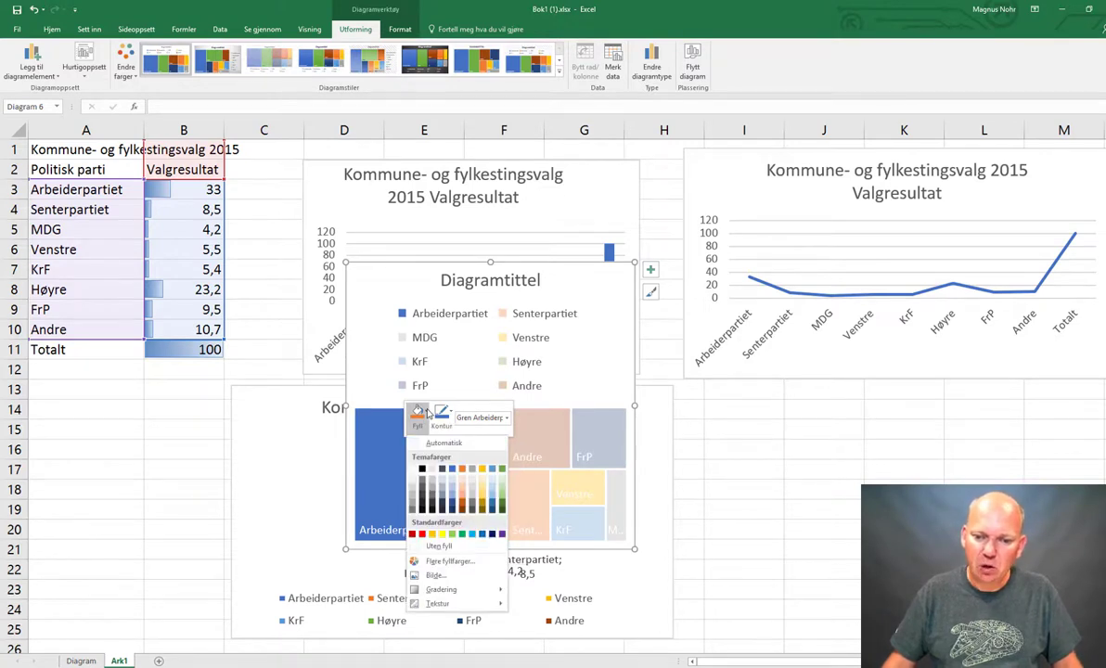
click(423, 534)
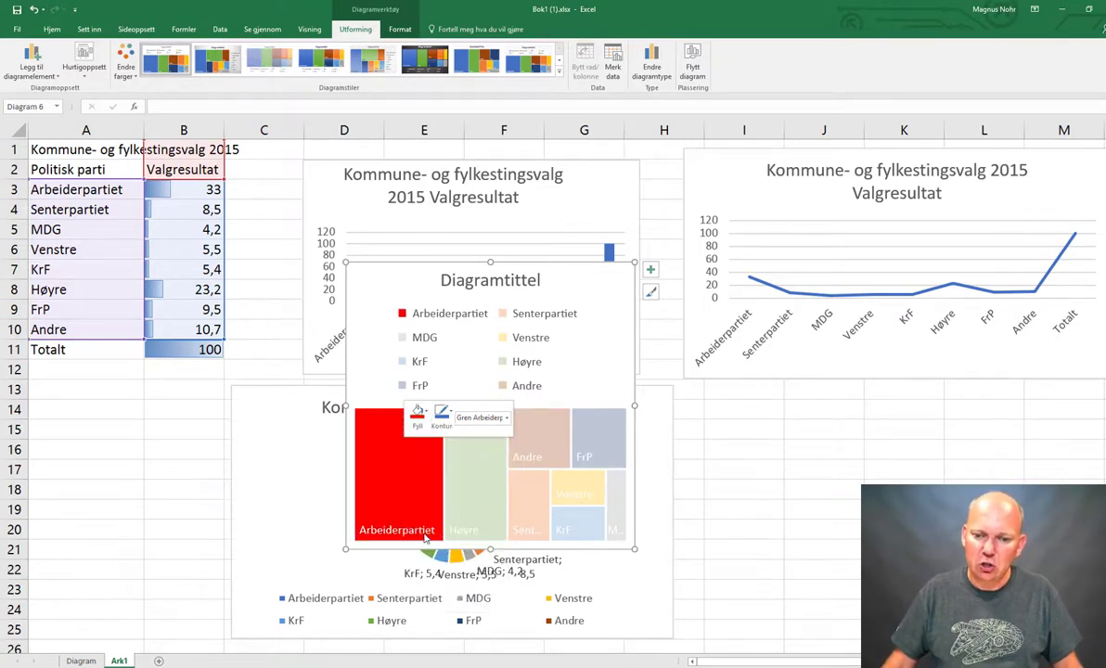
- Fill the Høyre treemap tile with blue
click(481, 484)
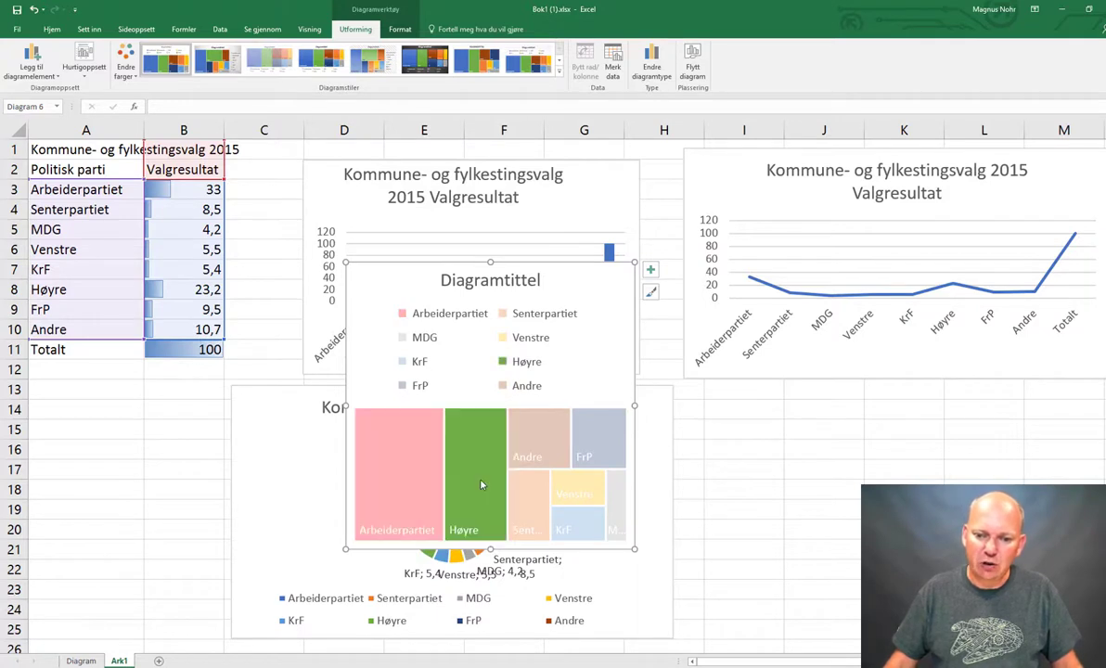
right_click(470, 464)
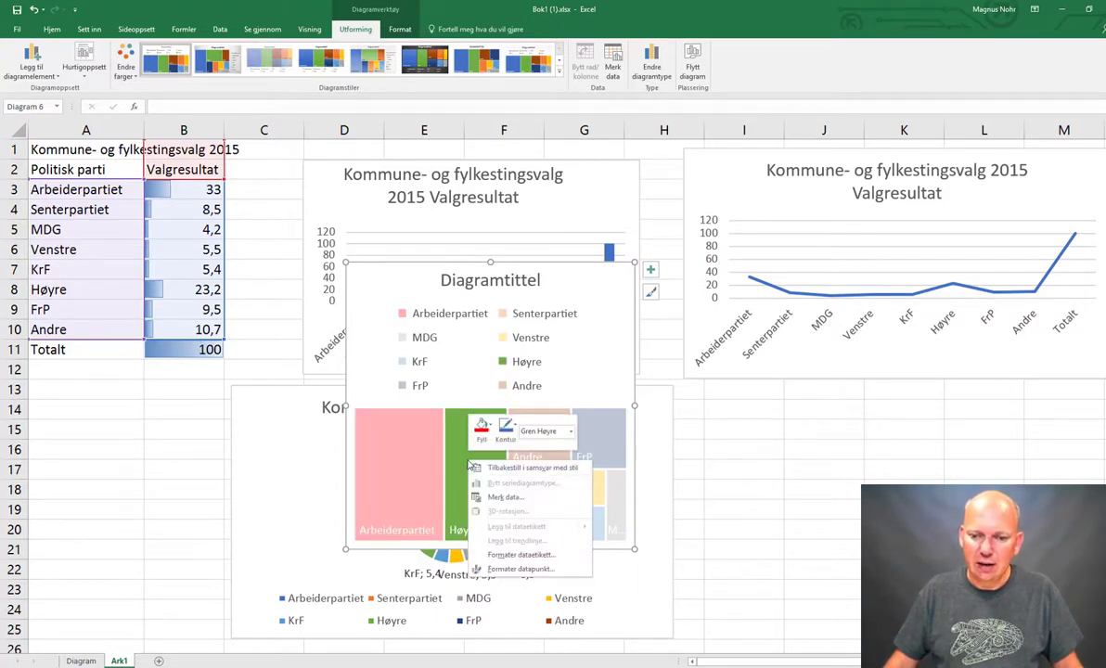
click(488, 425)
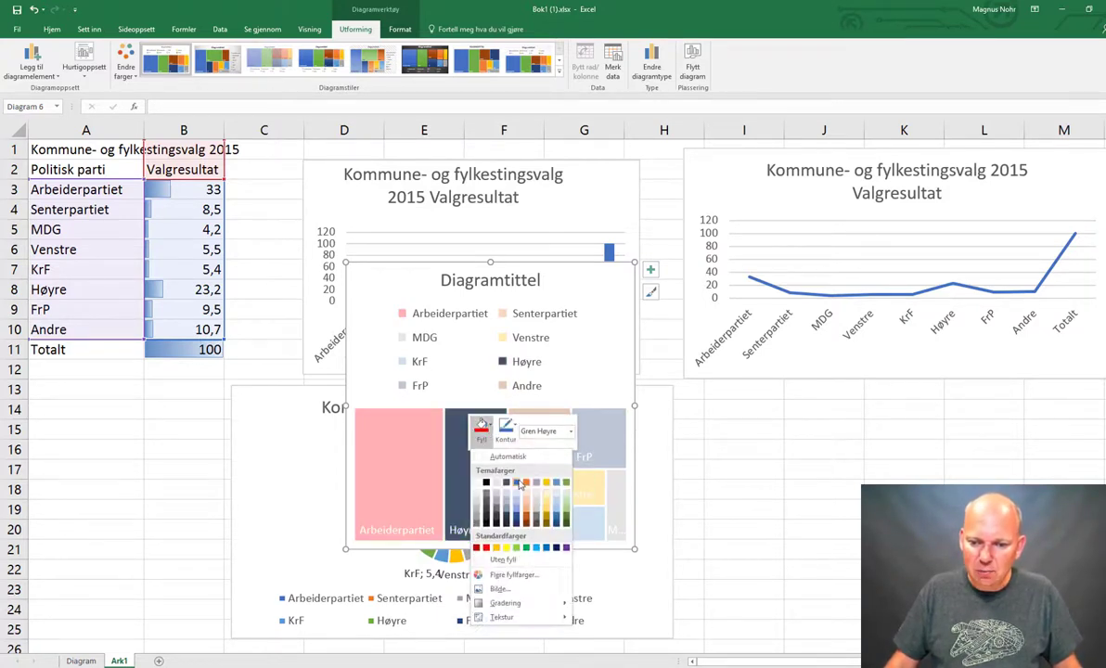
click(518, 483)
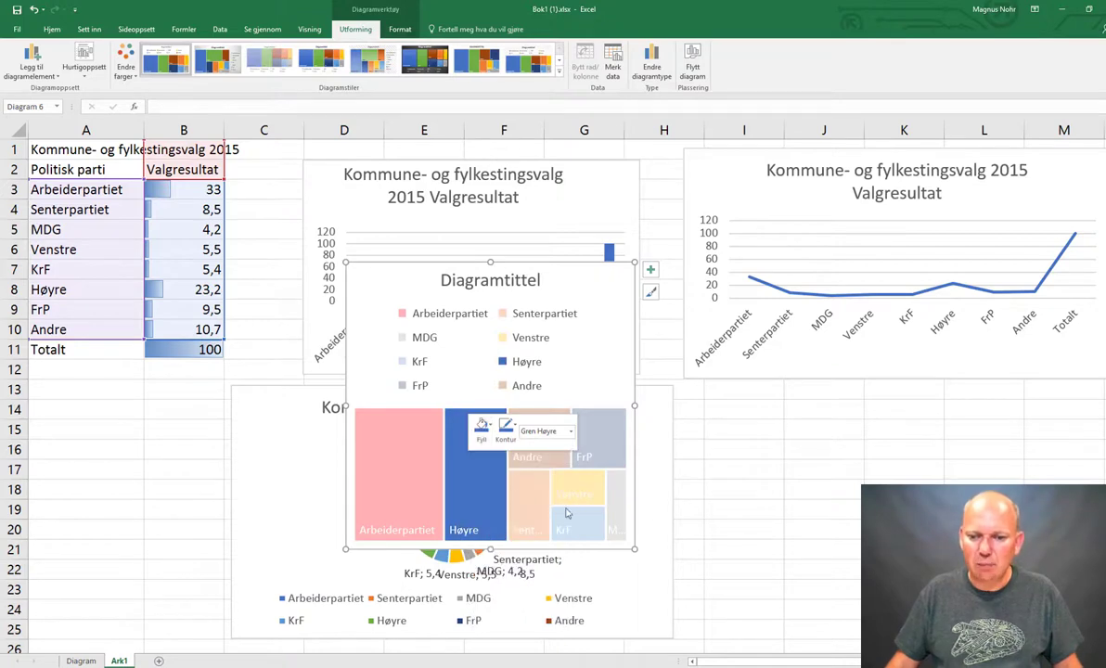
click(729, 463)
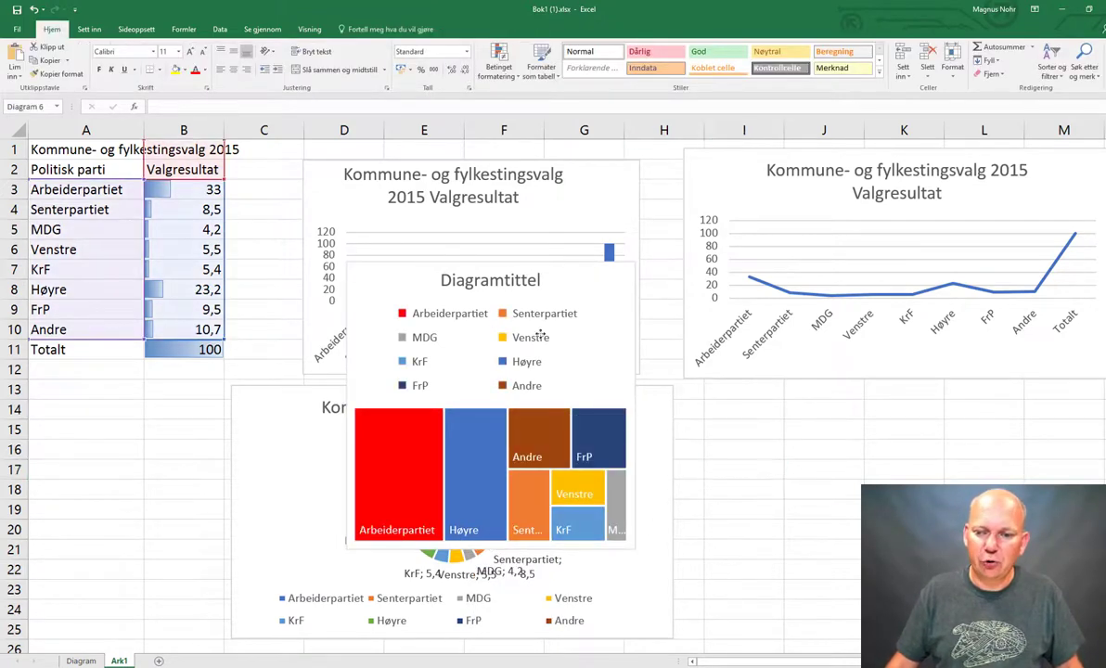
- Move the red-and-blue treemap next to the pie chart, widening and flattening it
drag(541, 335, 909, 452)
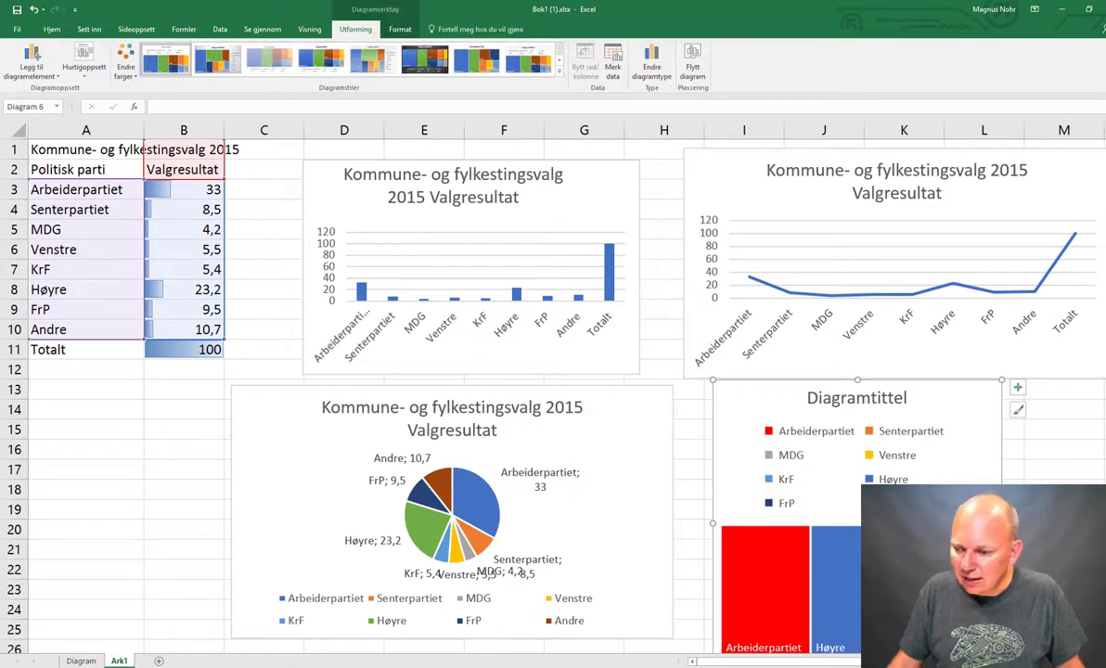
scroll(556, 371, down, 1)
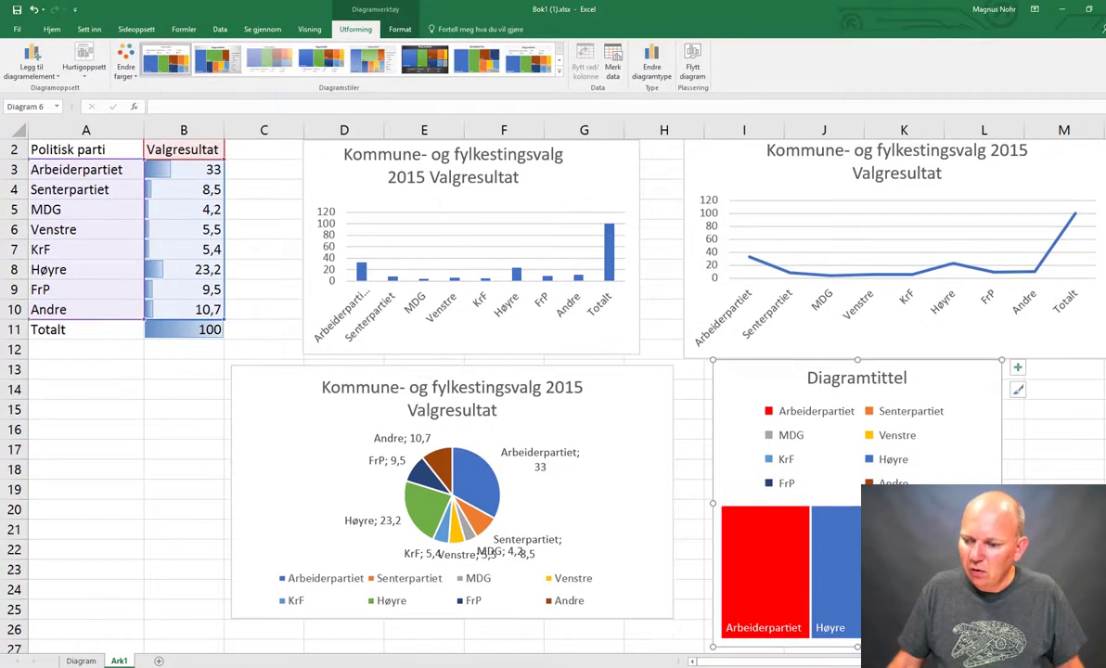
drag(1002, 647, 1104, 604)
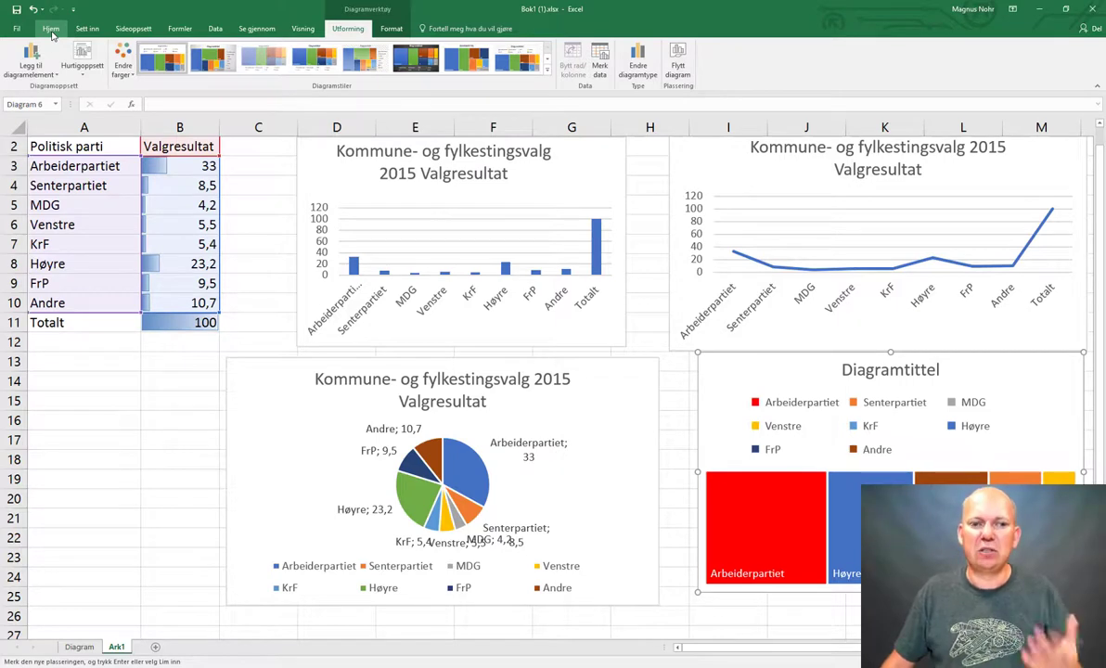
- Draw an empty text box spanning cells A13 to B22 below the results table
click(51, 29)
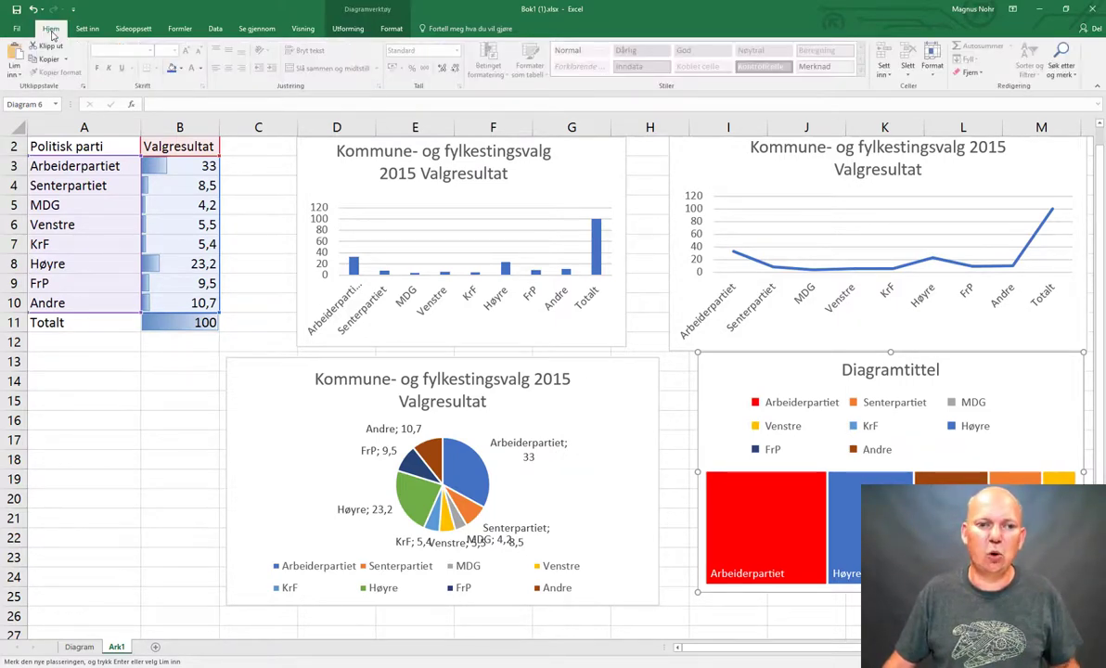
click(91, 31)
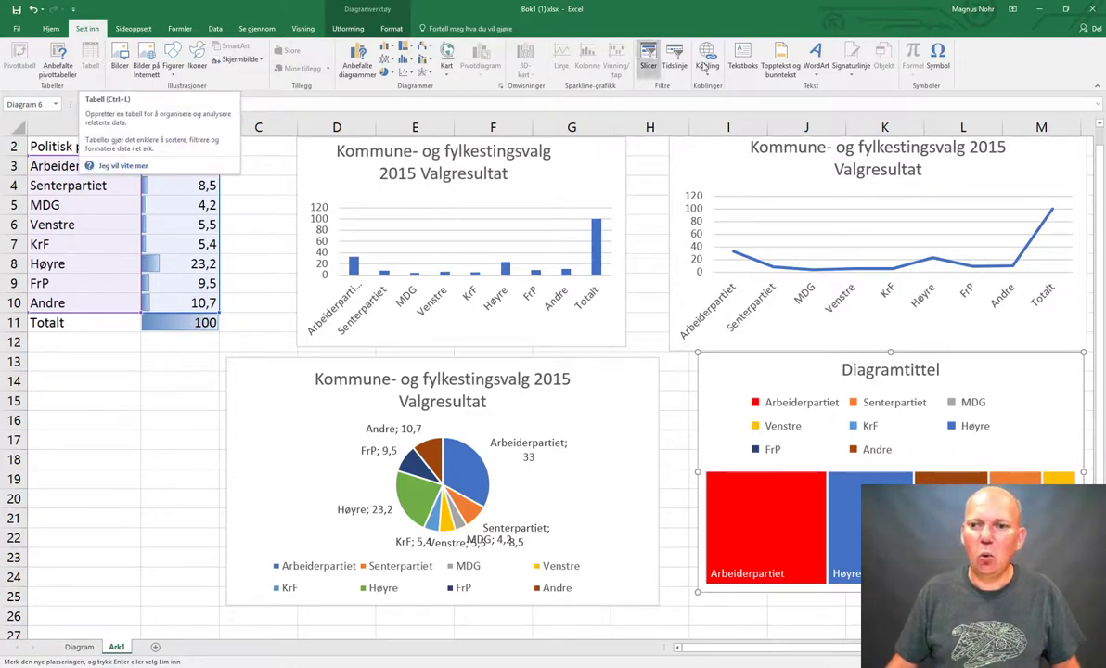
click(742, 59)
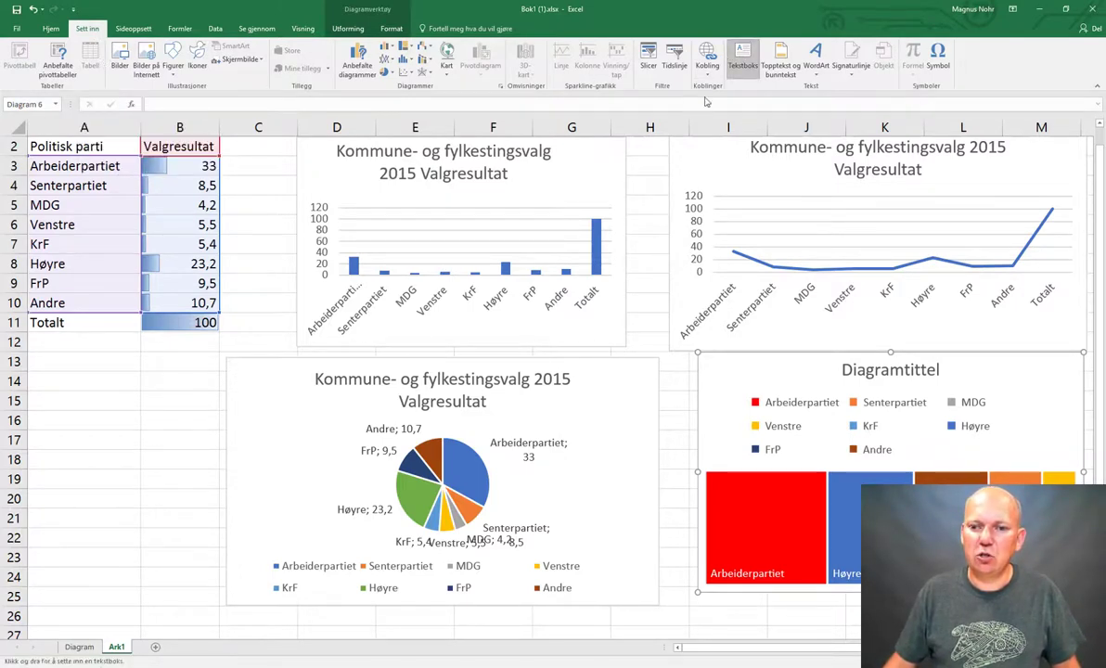
mouse_move(35, 362)
mouse_down()
mouse_move(260, 540)
mouse_move(283, 543)
mouse_up()
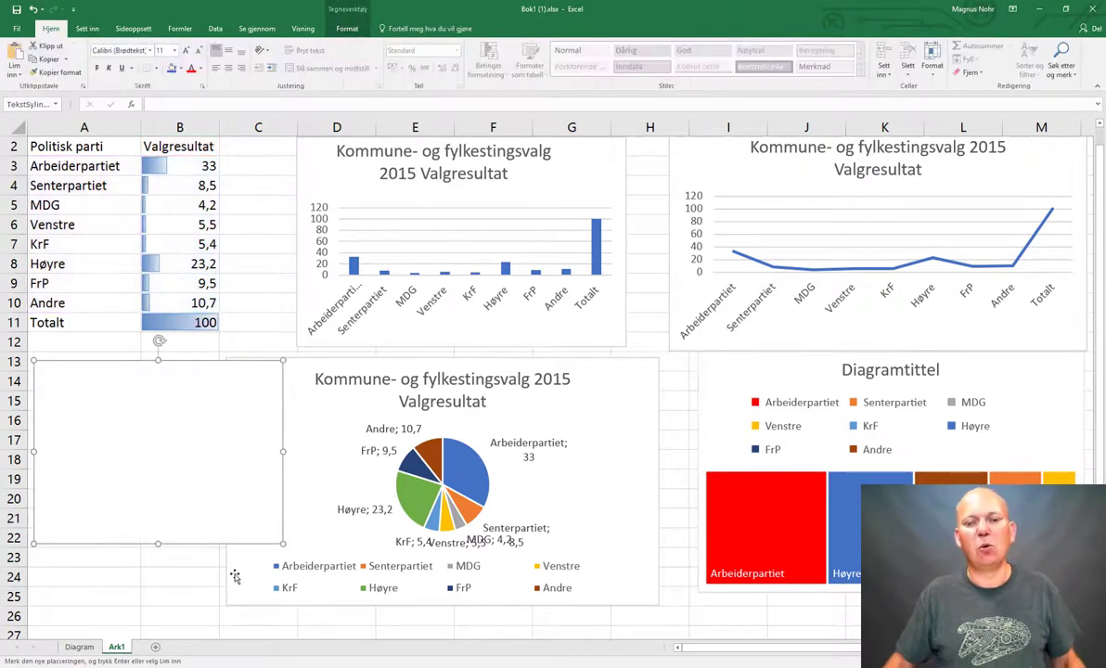